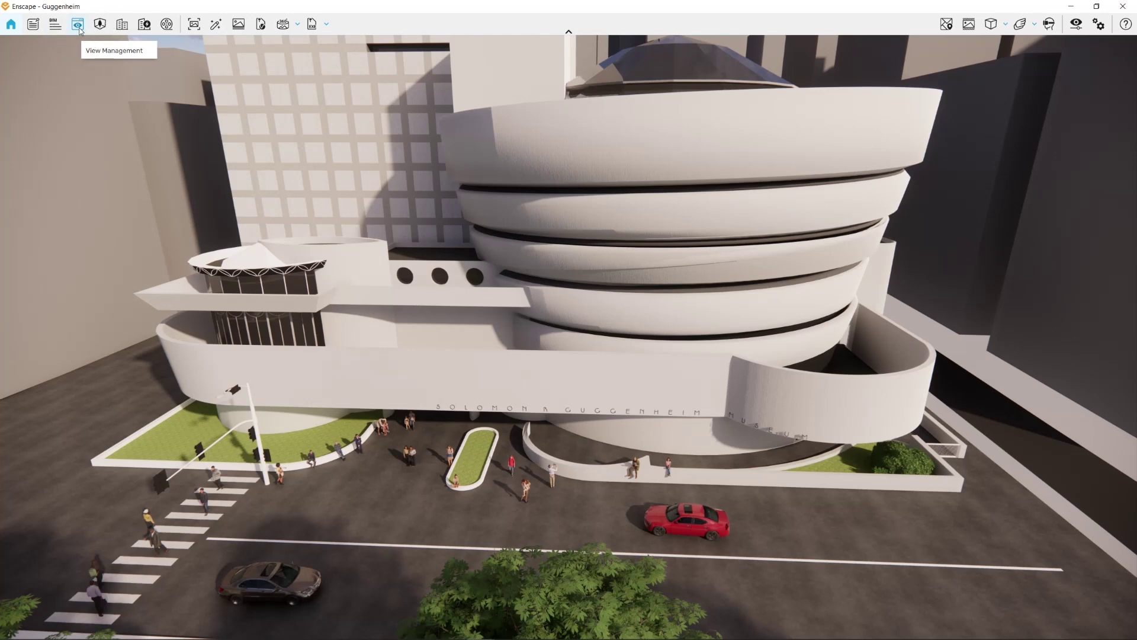
# - Create the view Enscape scene 1 from the current camera with Custom Preset linked and sun position saved, and open its matching scene in SketchUp
pyautogui.click(78, 24)
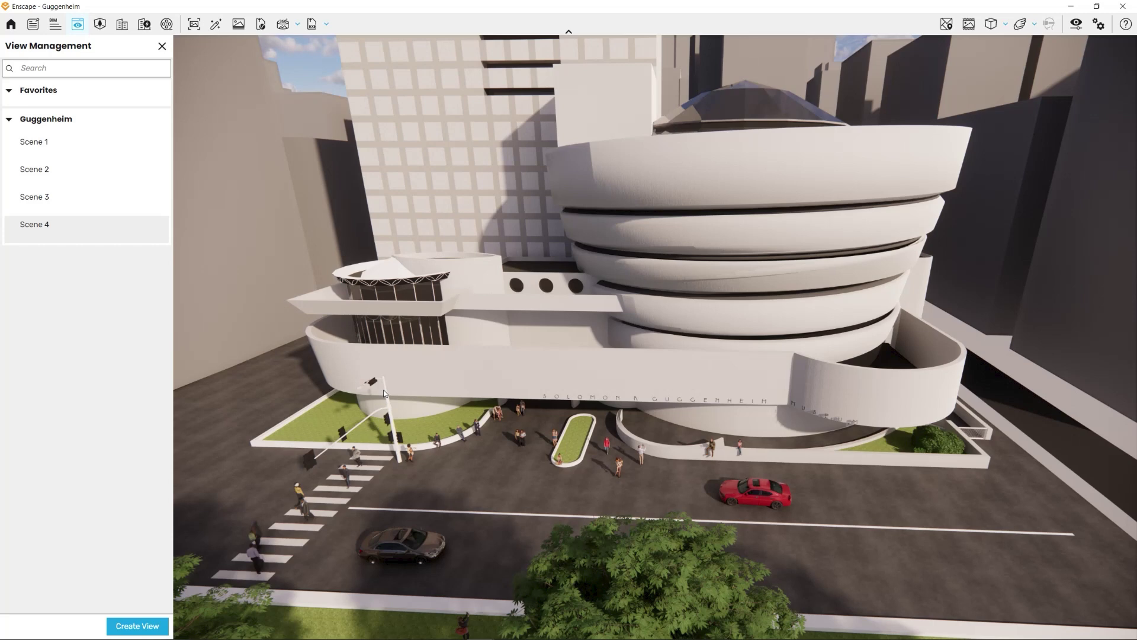
pyautogui.click(138, 626)
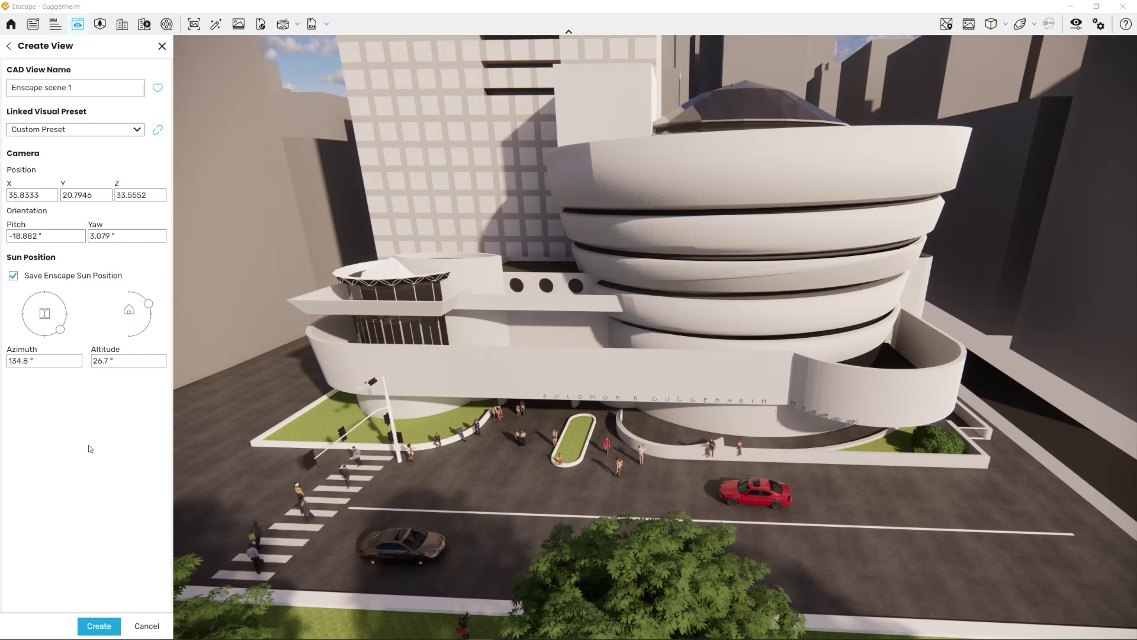
pyautogui.click(99, 627)
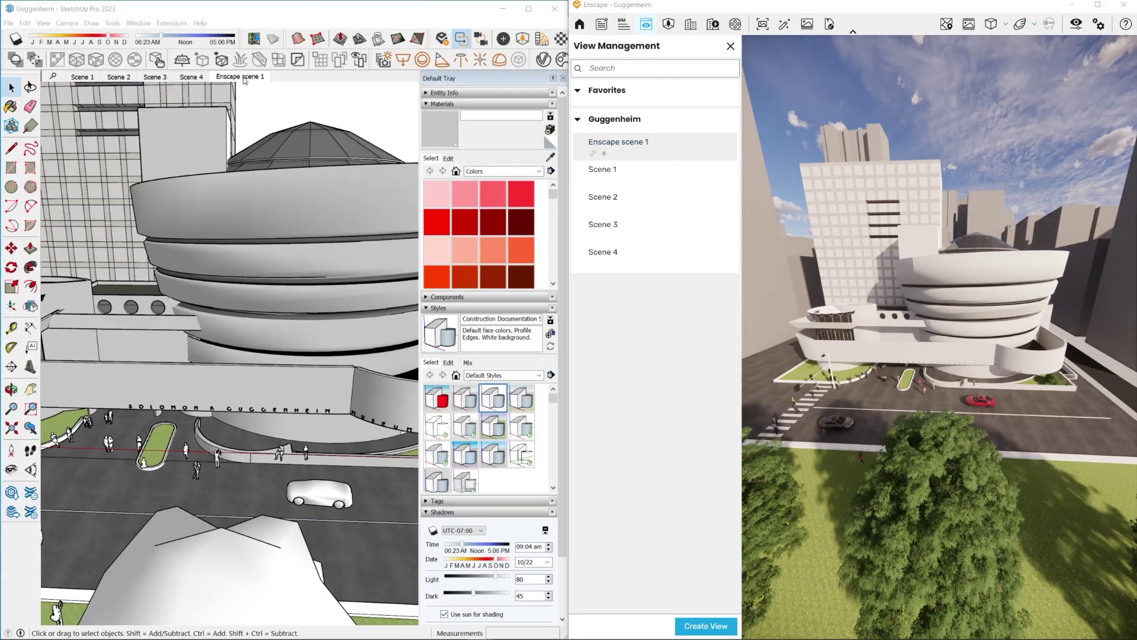
pyautogui.click(259, 10)
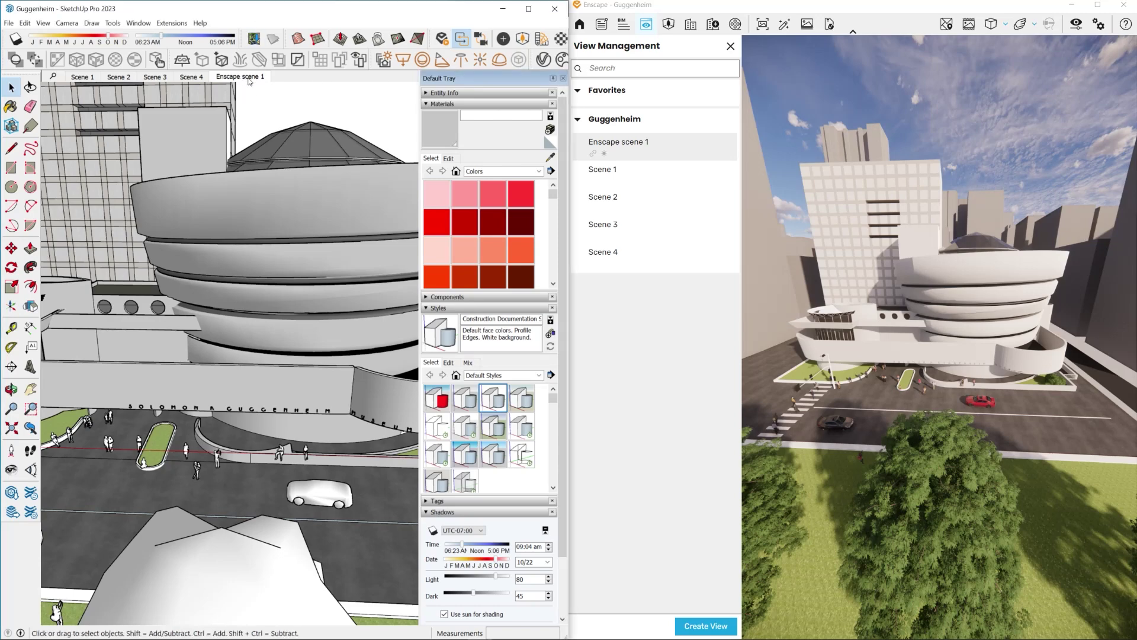
pyautogui.click(249, 78)
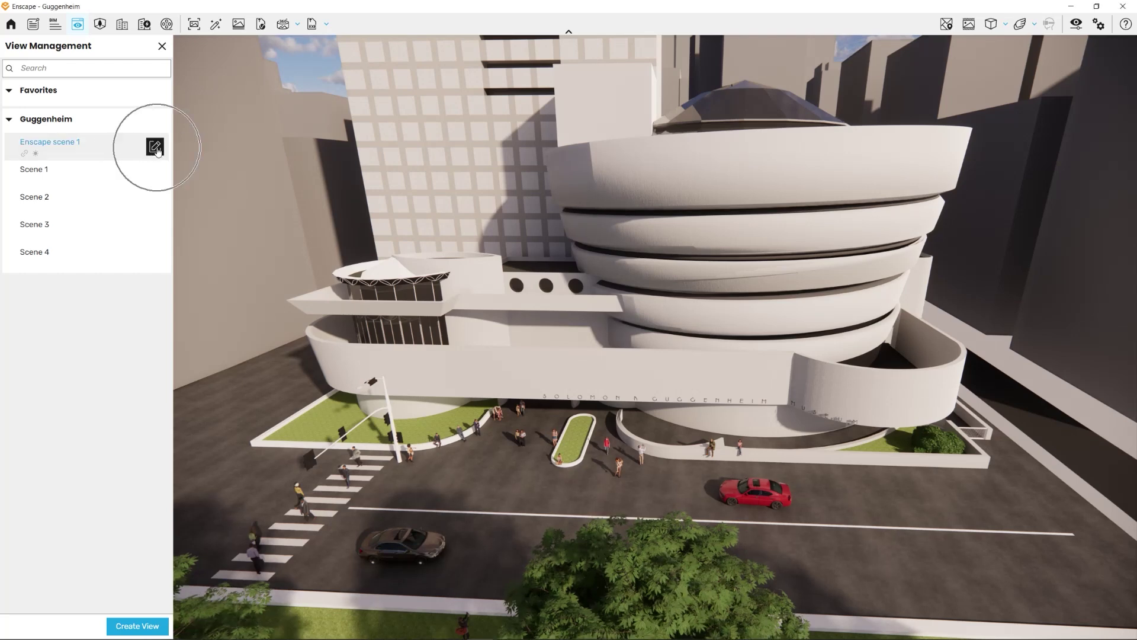
# - Rename the Enscape scene 1 view as Exterior View and add it to the favorites
pyautogui.click(155, 147)
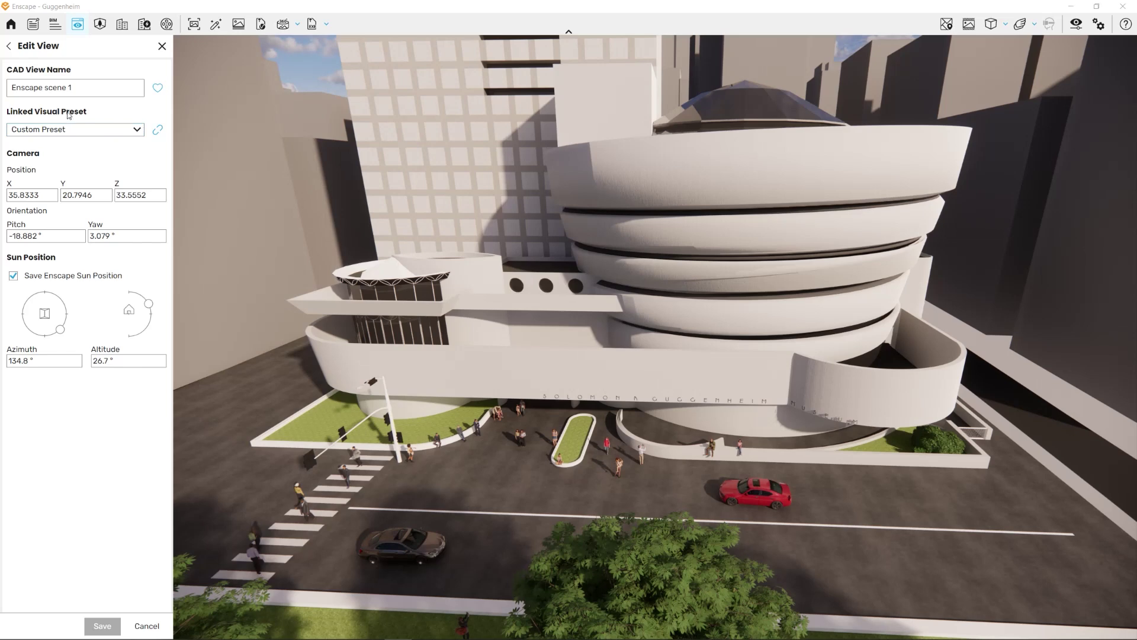
pyautogui.click(72, 87)
pyautogui.moveTo(72, 88); pyautogui.dragTo(5, 91)
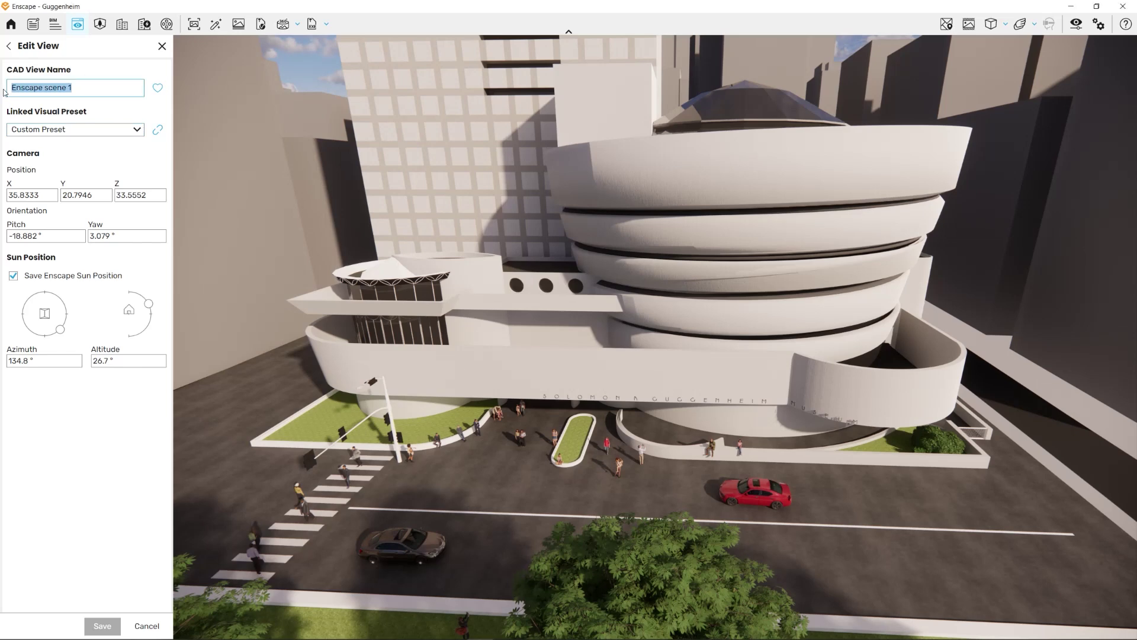
pyautogui.write('Exterior')
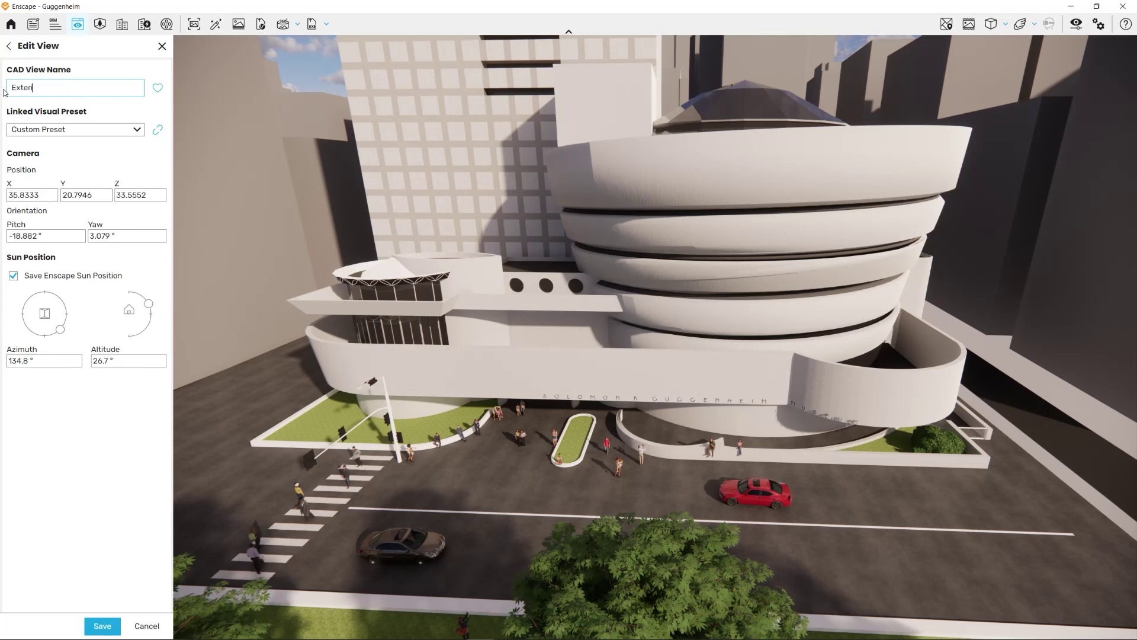
pyautogui.write(' View')
pyautogui.click(158, 88)
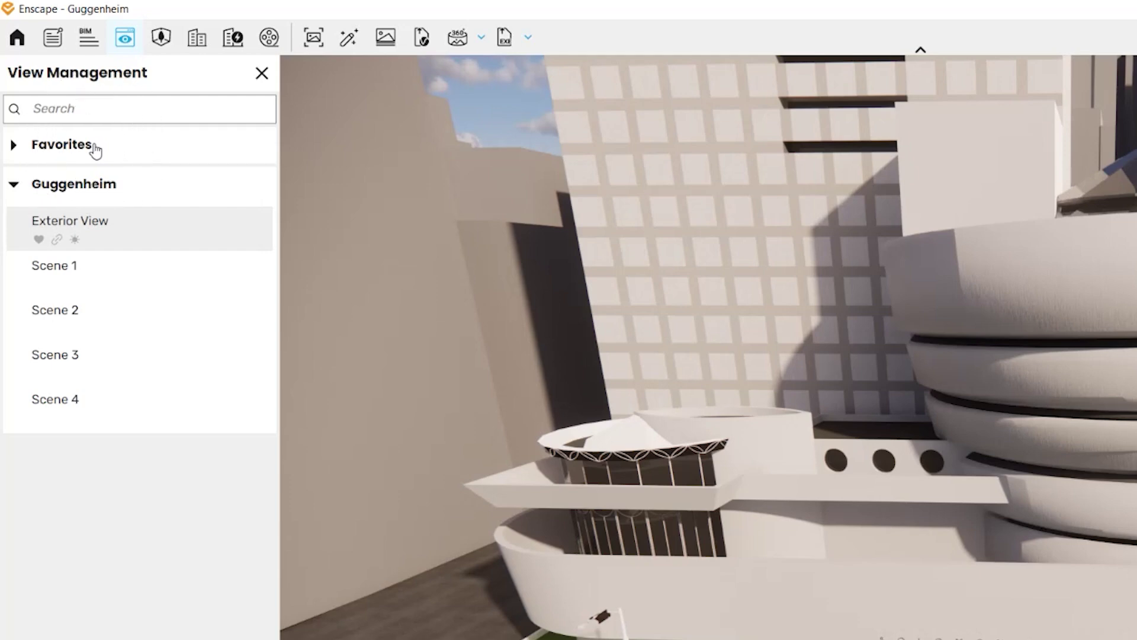
pyautogui.click(16, 145)
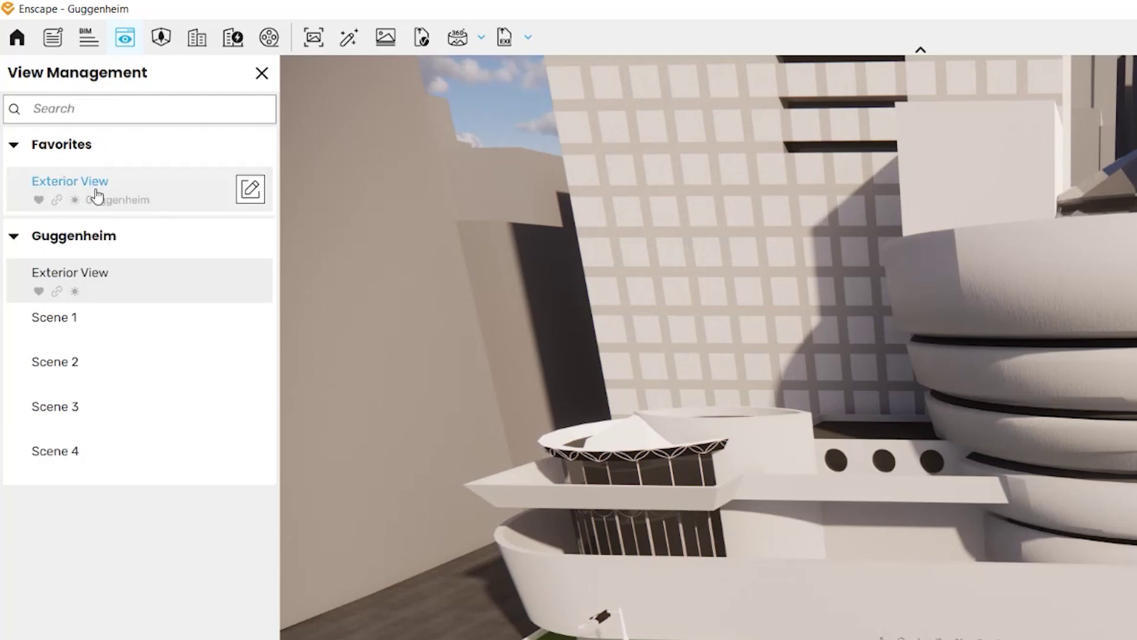
pyautogui.click(127, 197)
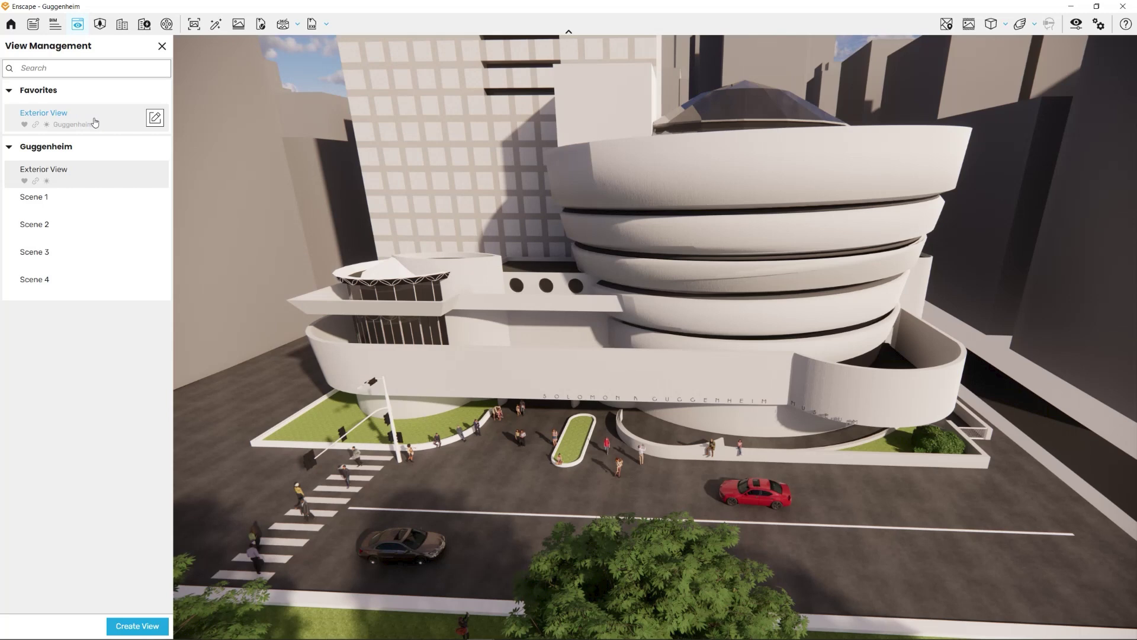
# - Open Exterior View for editing, keeping it a favorite and Custom Preset as its linked visual preset
pyautogui.click(155, 117)
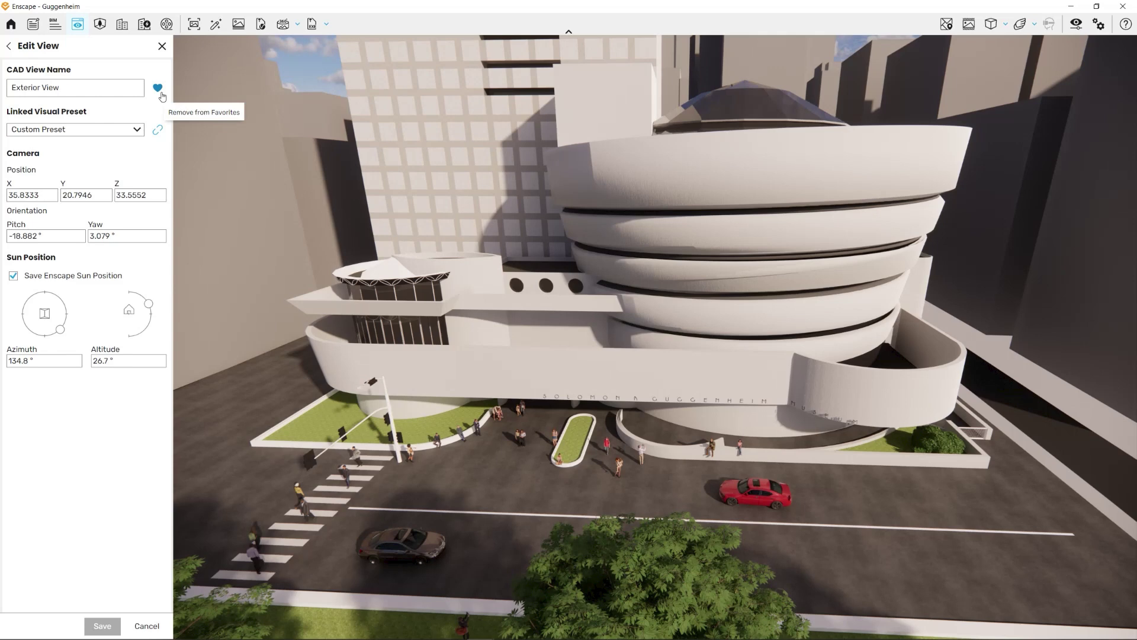
pyautogui.click(158, 88)
pyautogui.click(157, 88)
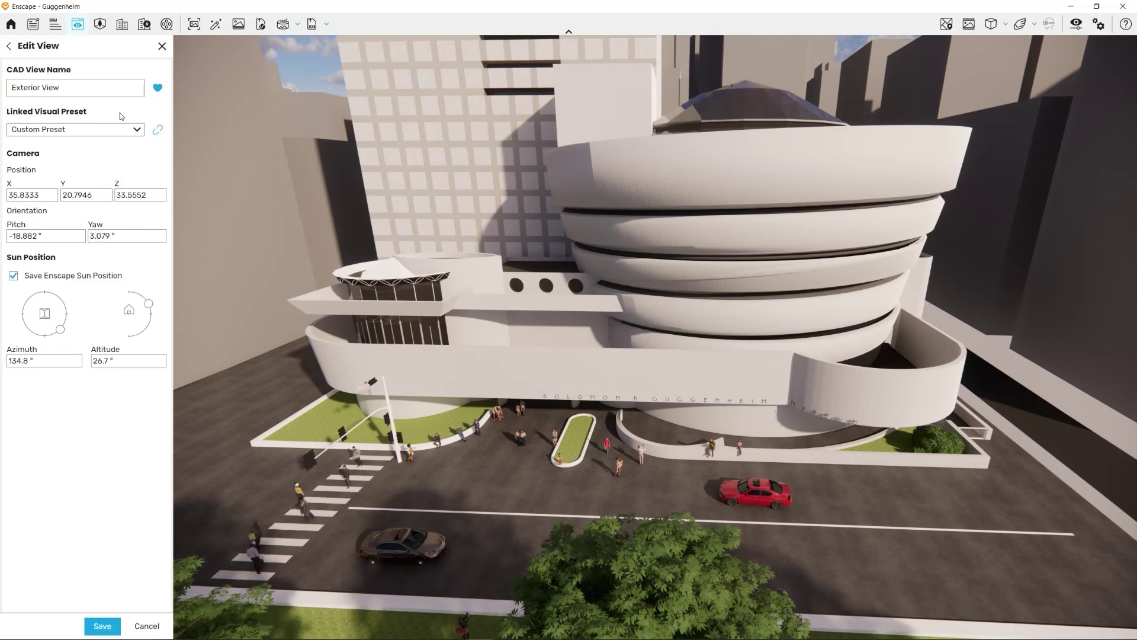
pyautogui.click(138, 131)
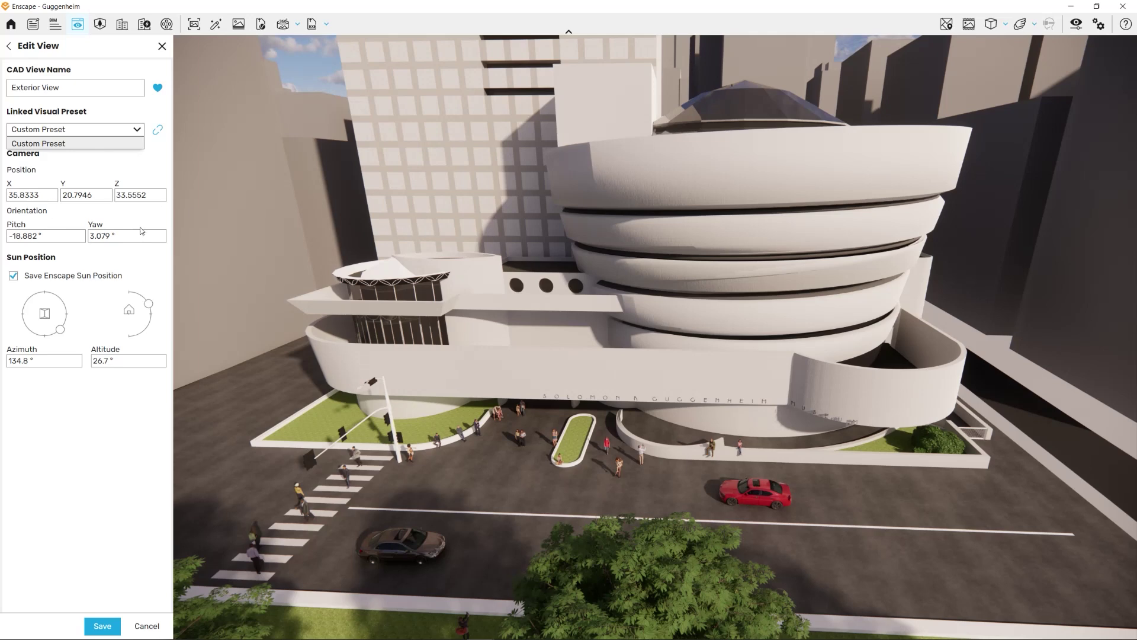
pyautogui.click(141, 142)
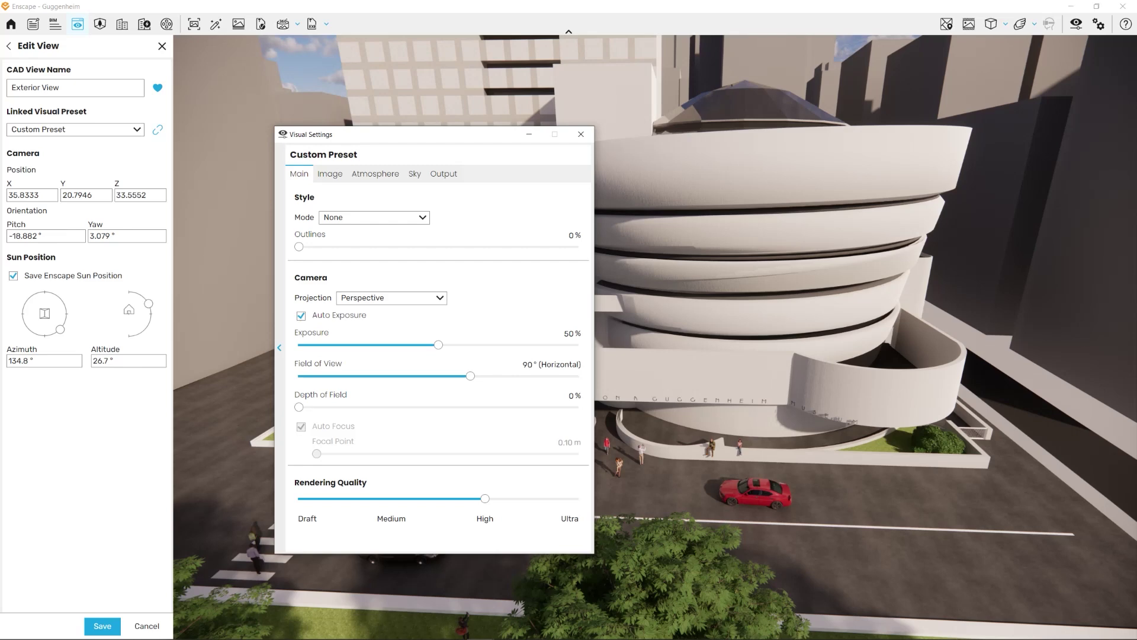
# - Review the Custom Preset's projection and style mode options and the list of presets in the visual settings
pyautogui.click(412, 300)
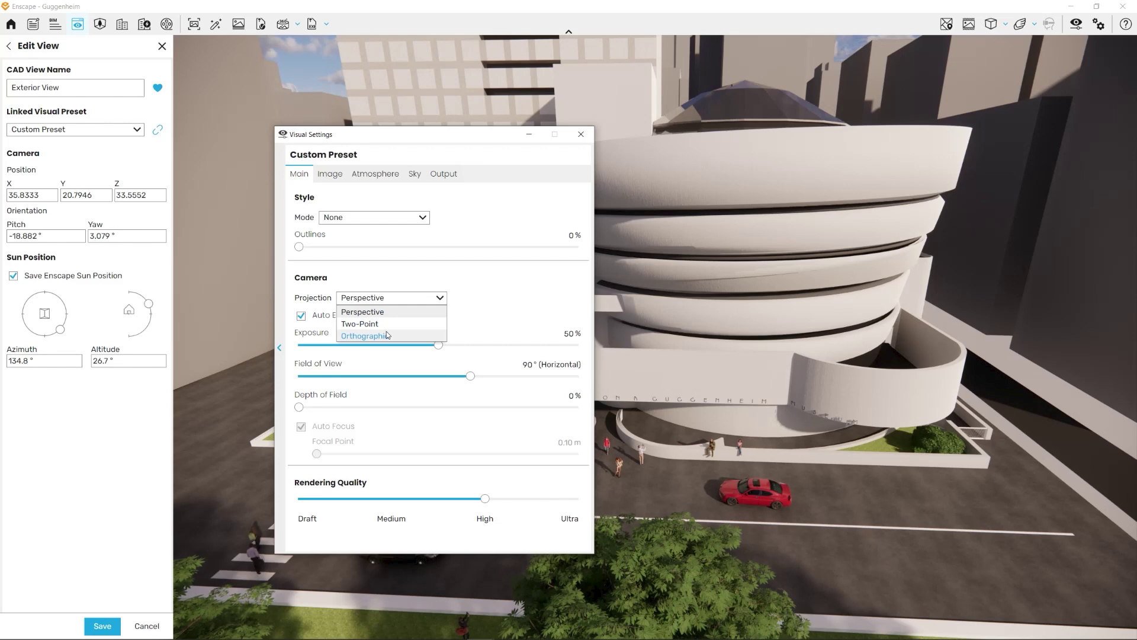
pyautogui.click(477, 288)
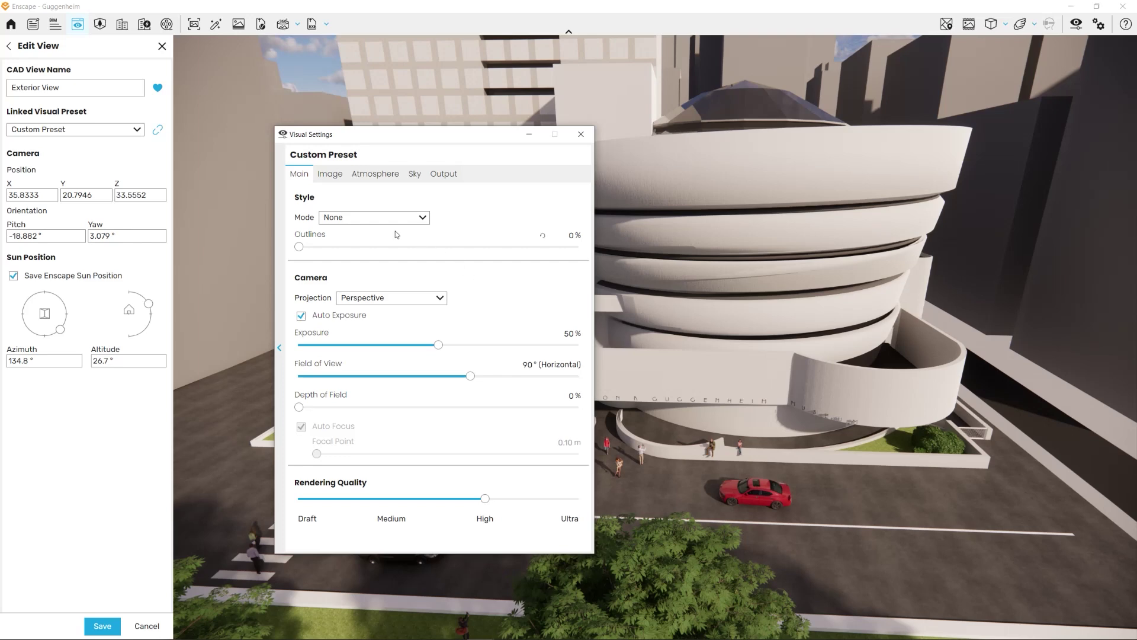
pyautogui.click(375, 223)
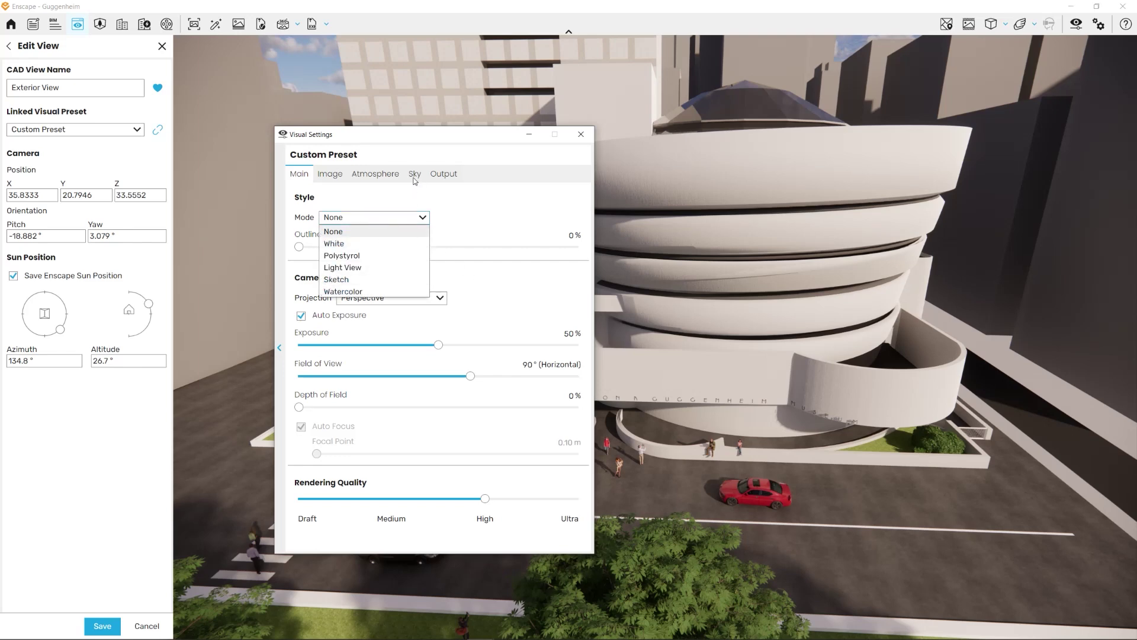
pyautogui.click(444, 196)
pyautogui.click(280, 348)
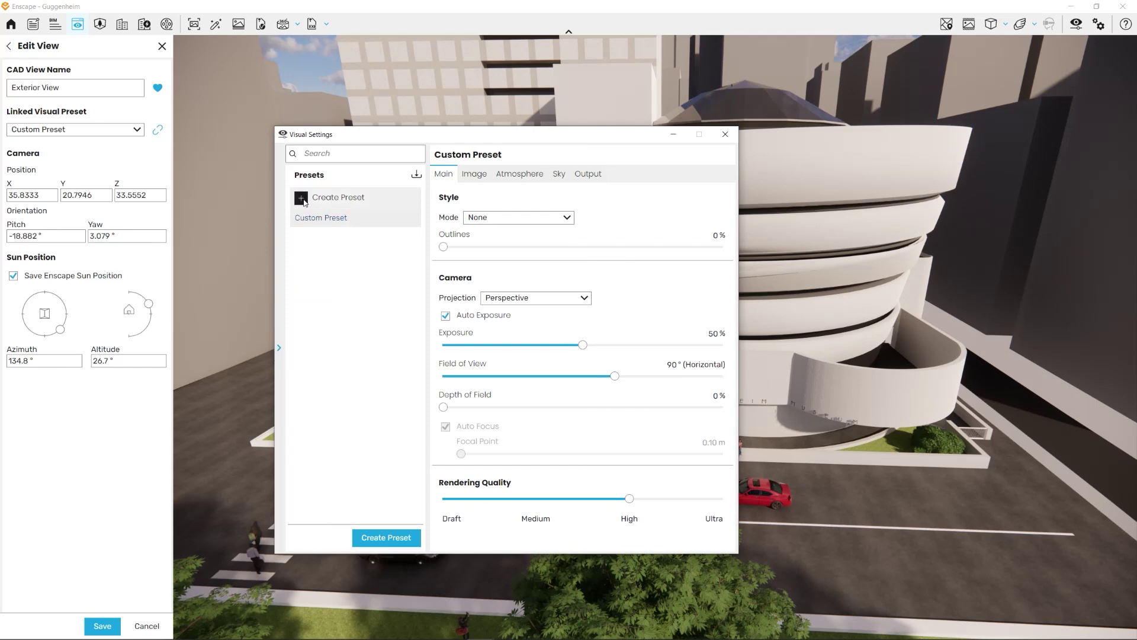
pyautogui.click(280, 348)
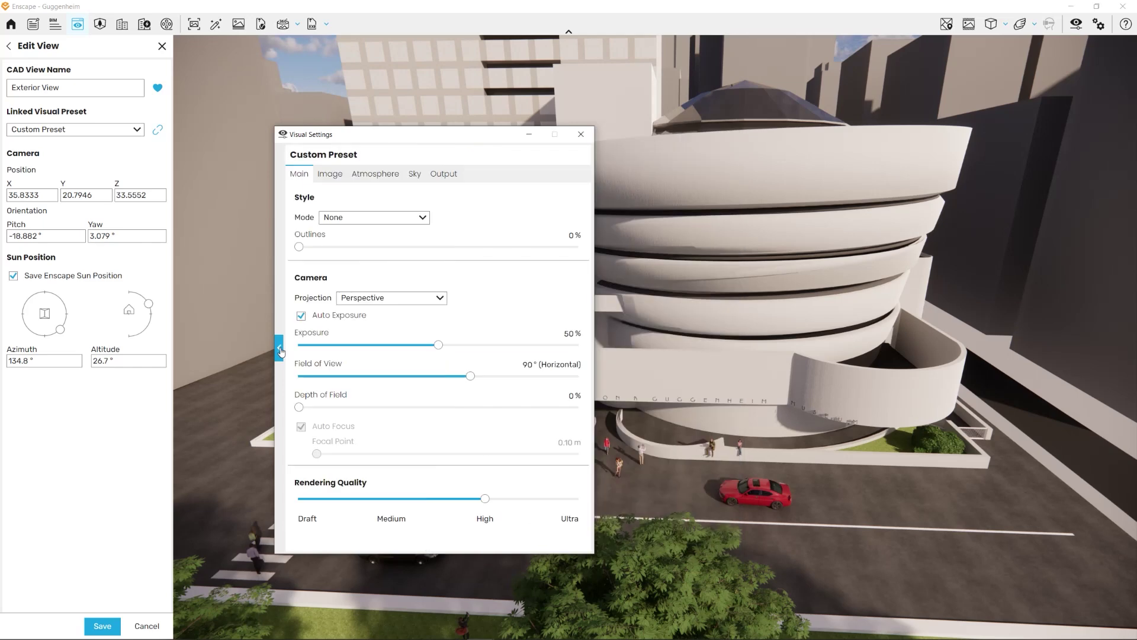
pyautogui.click(579, 135)
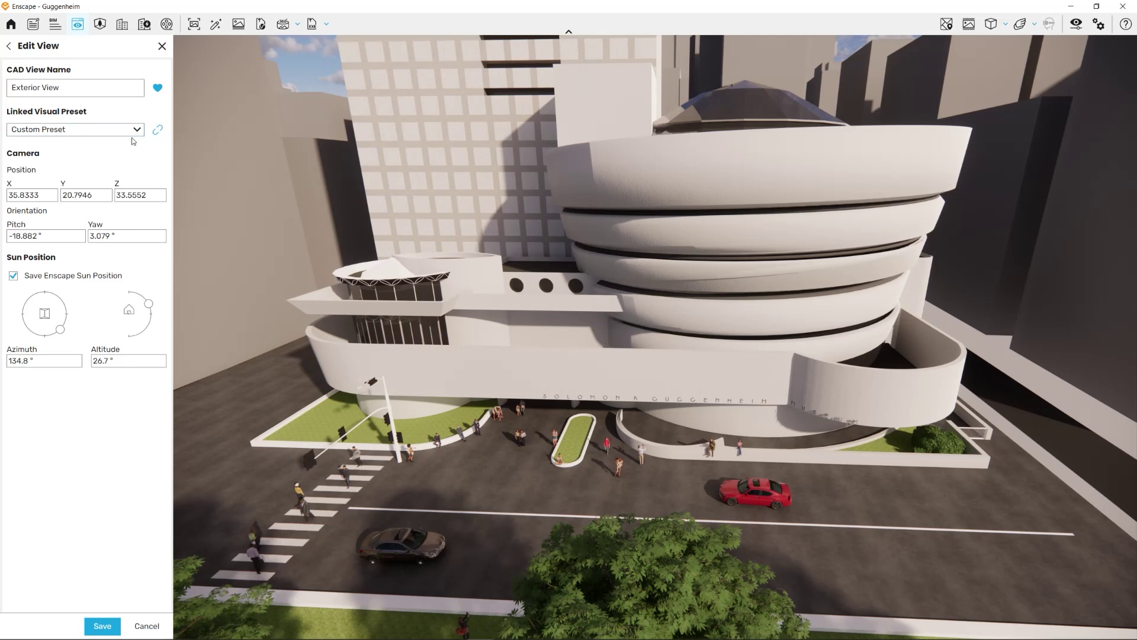
# - Unlink the visual preset from Exterior View and link Custom Preset to it again
pyautogui.click(137, 134)
pyautogui.click(135, 159)
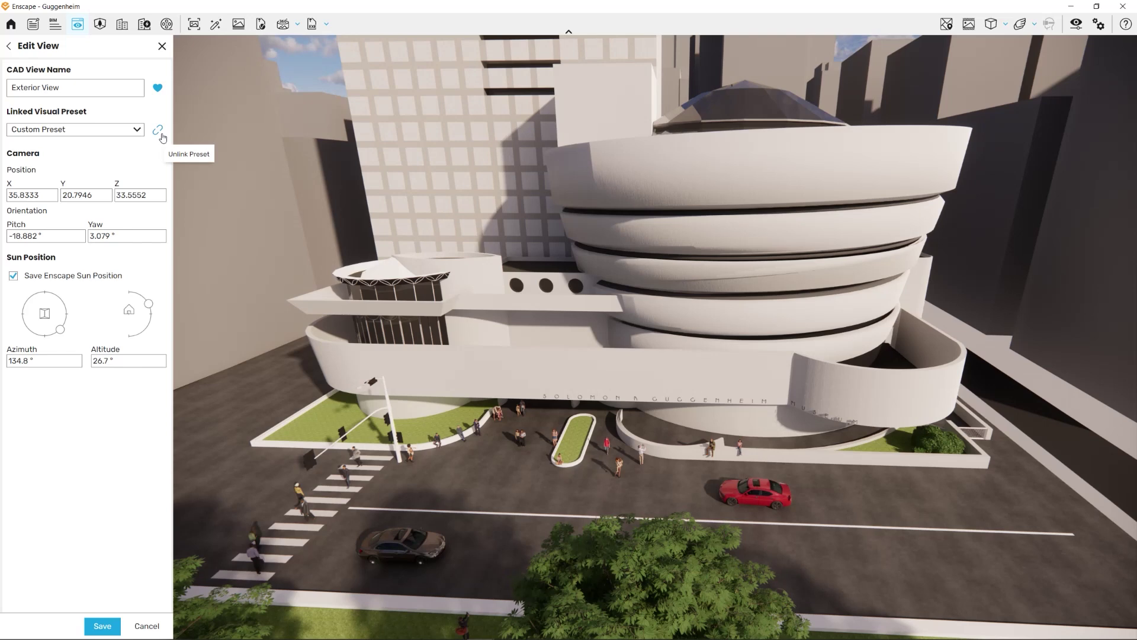
pyautogui.click(160, 135)
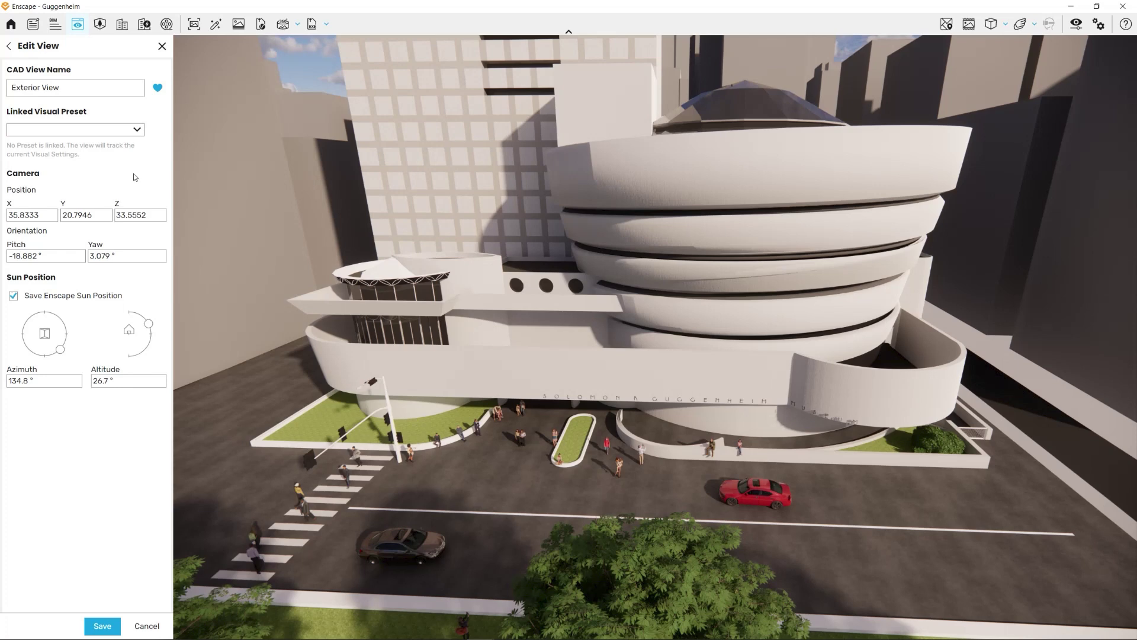
pyautogui.click(137, 129)
pyautogui.click(116, 143)
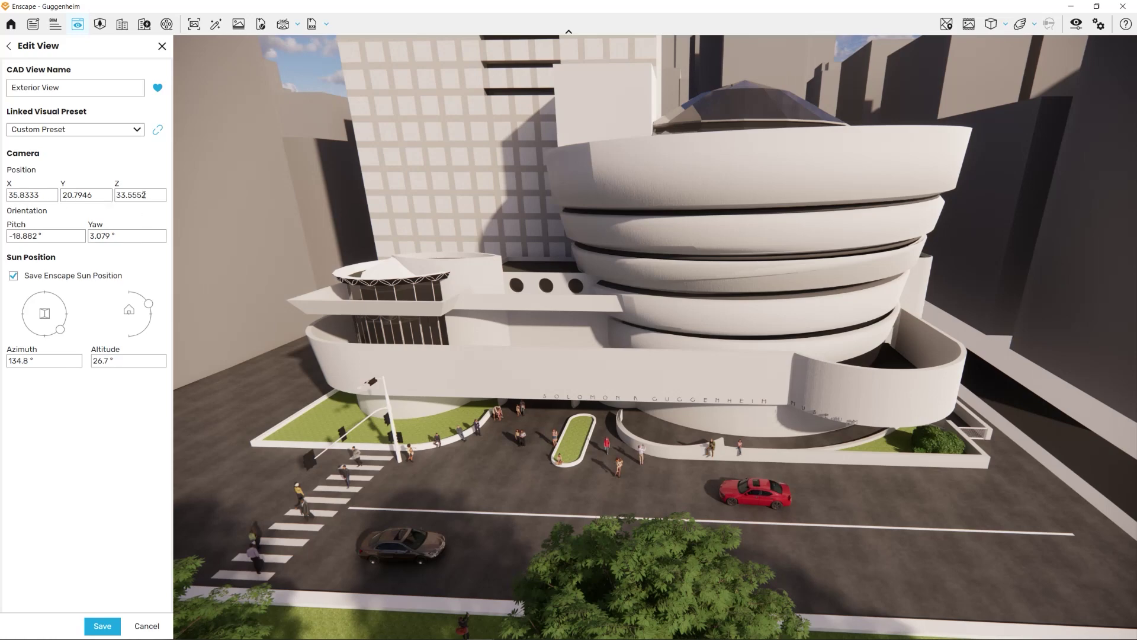
# - Reframe the Exterior View camera closer to the museum, with a pitch of about -16.3° and a yaw of about 5.5°
pyautogui.moveTo(421, 222)
pyautogui.mouseDown()
pyautogui.moveTo(747, 233)
pyautogui.moveTo(416, 230)
pyautogui.mouseUp()
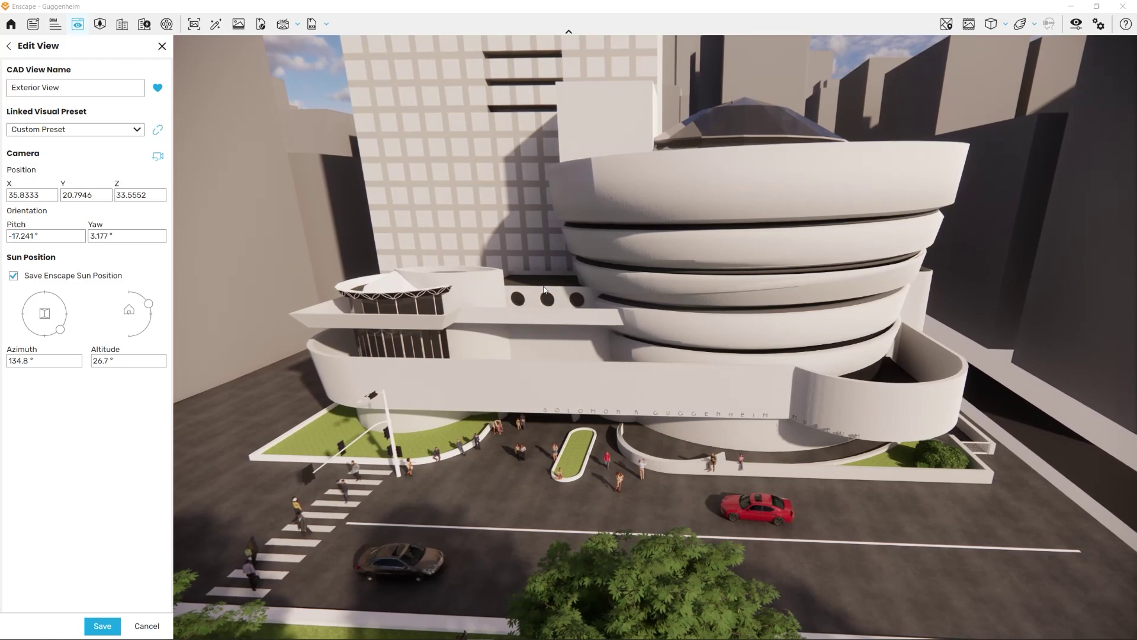
pyautogui.moveTo(416, 230); pyautogui.dragTo(422, 192, button='right')
pyautogui.press('w')
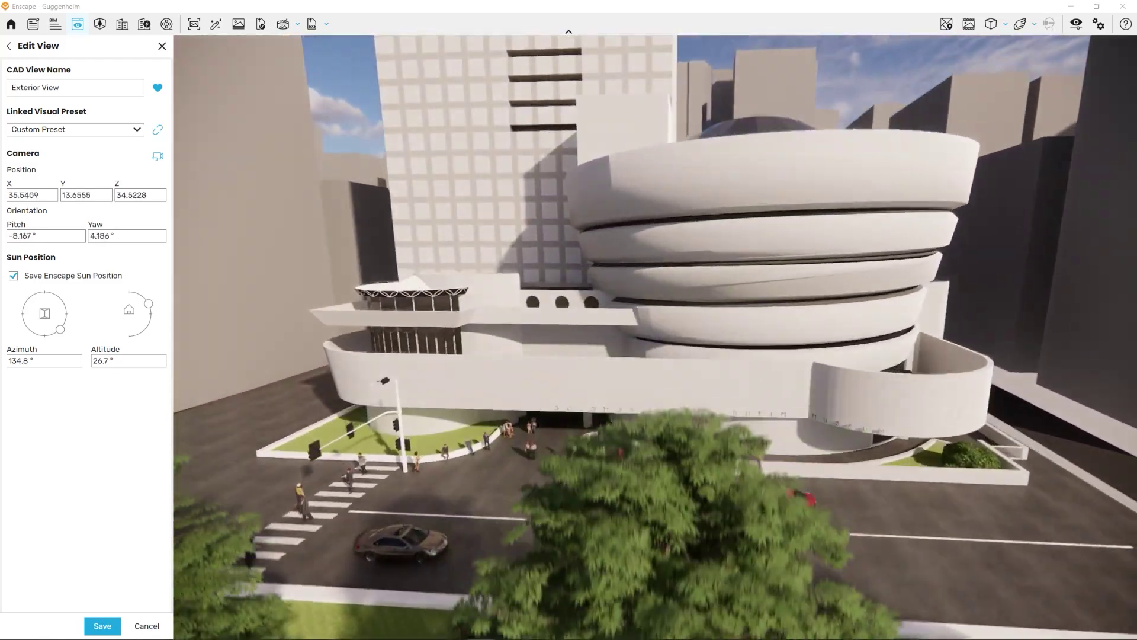
pyautogui.press('q')
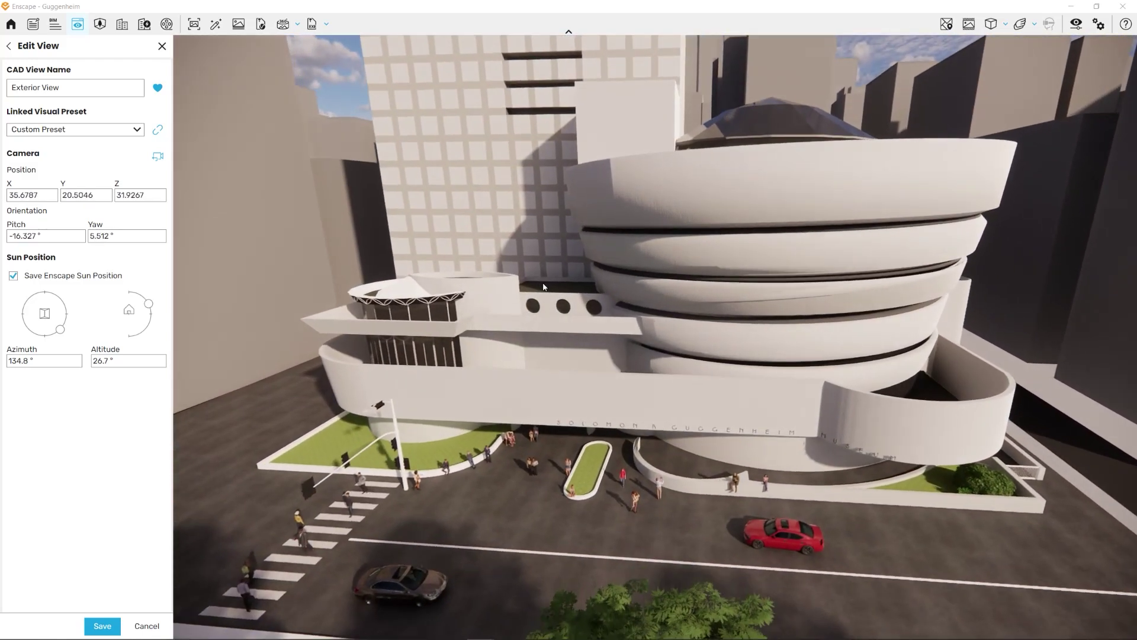
pyautogui.press('e')
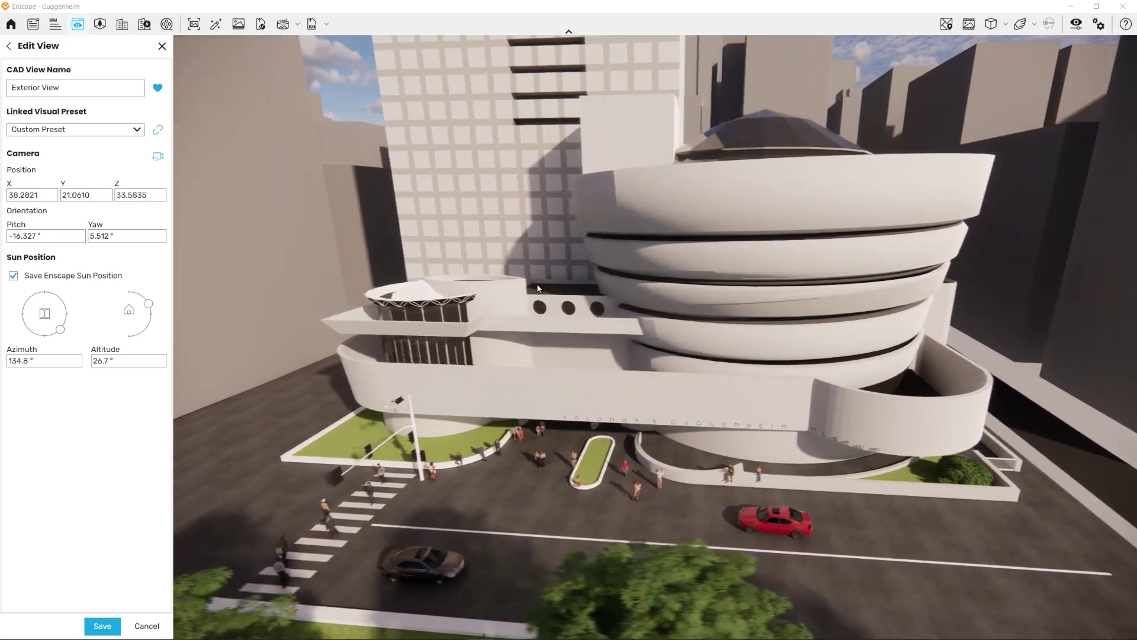
pyautogui.press('q')
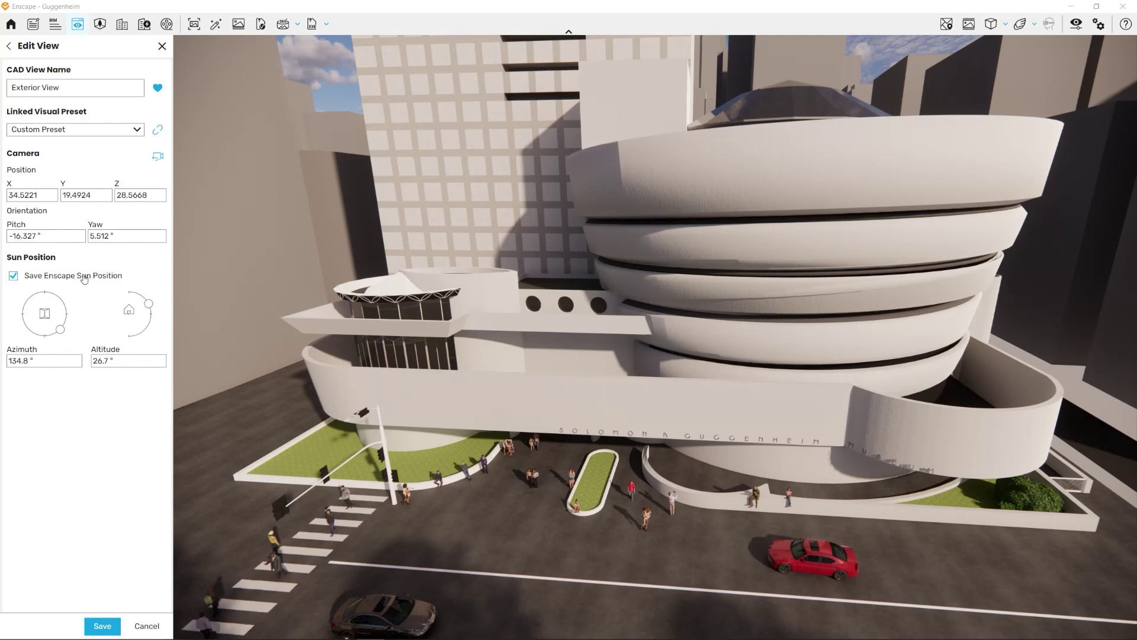
# - Disable saving the Enscape sun position for Exterior View and enable it again
pyautogui.moveTo(84, 278)
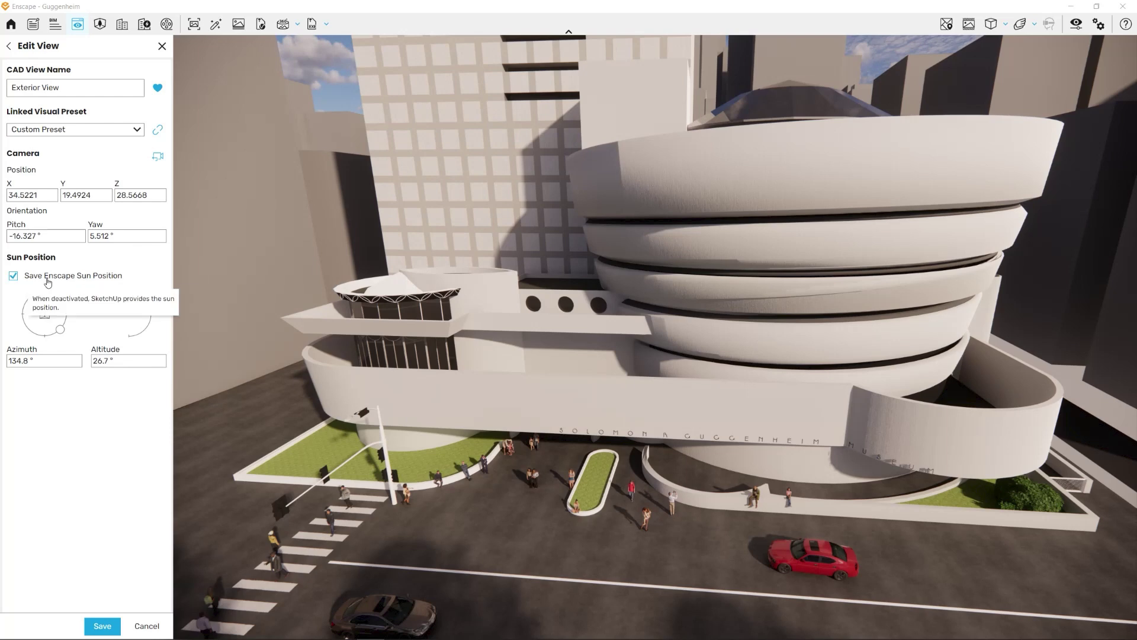
pyautogui.click(14, 276)
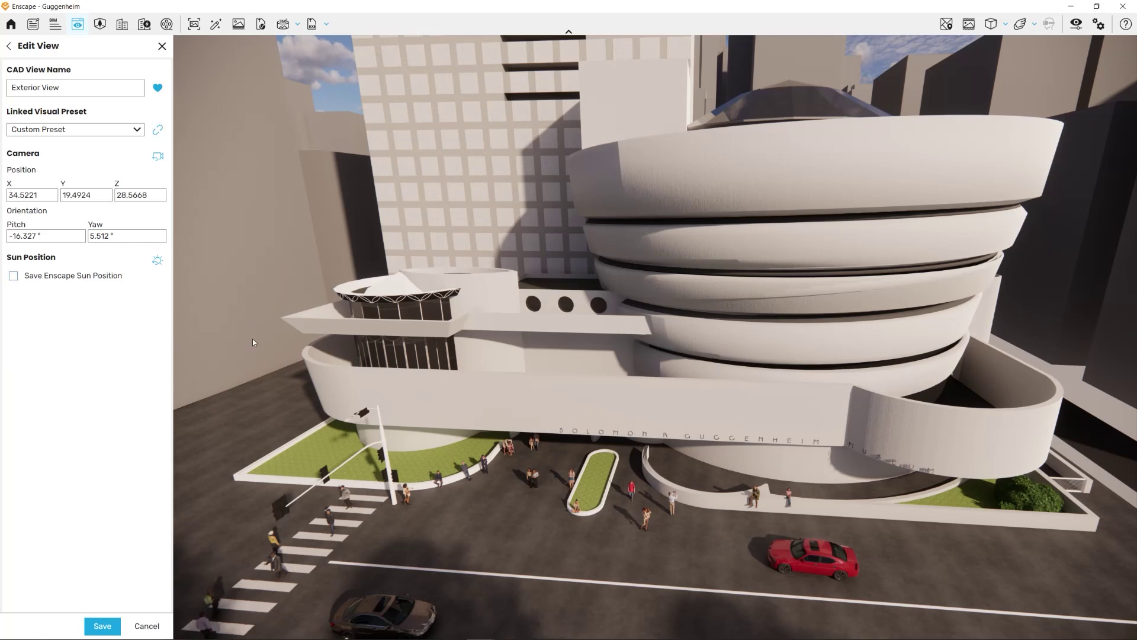
pyautogui.click(62, 277)
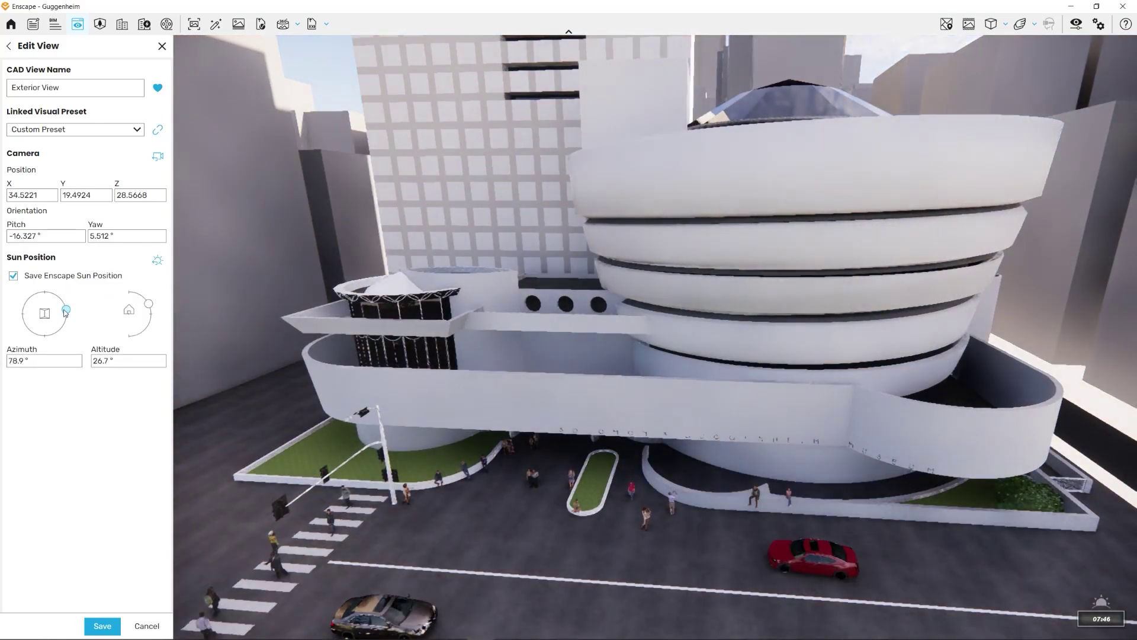
# - Adjust the sun position of Exterior View to an azimuth of about 257.6° and an altitude of about 58.7°
pyautogui.moveTo(65, 309); pyautogui.dragTo(25, 320)
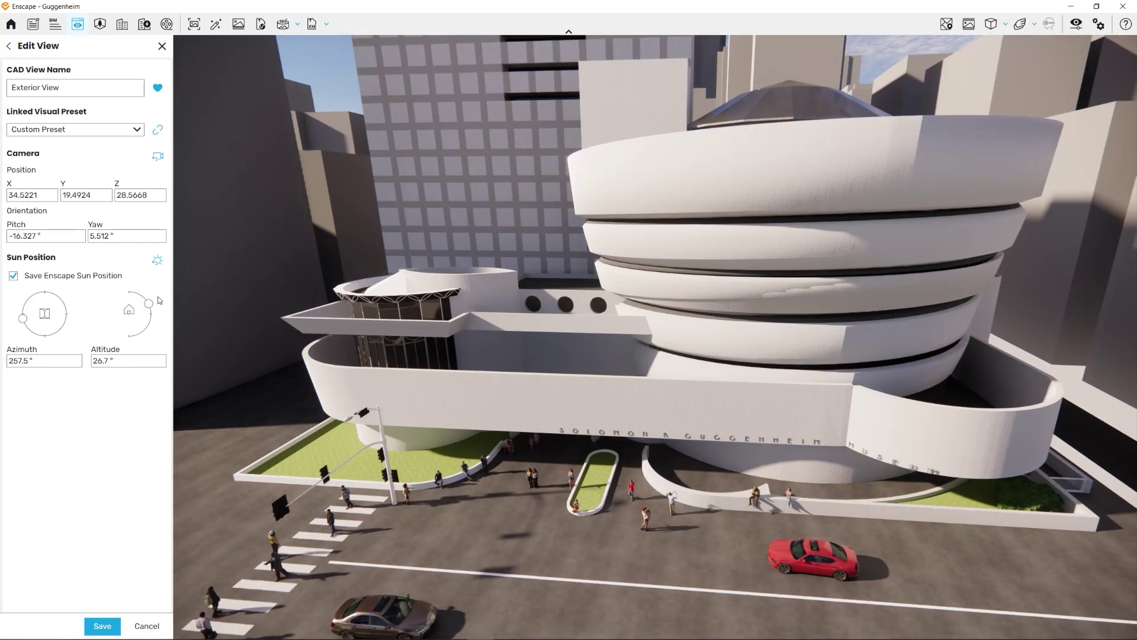
pyautogui.moveTo(23, 318)
pyautogui.mouseDown()
pyautogui.moveTo(42, 293)
pyautogui.moveTo(68, 316)
pyautogui.moveTo(63, 302)
pyautogui.moveTo(38, 303)
pyautogui.moveTo(30, 321)
pyautogui.mouseUp()
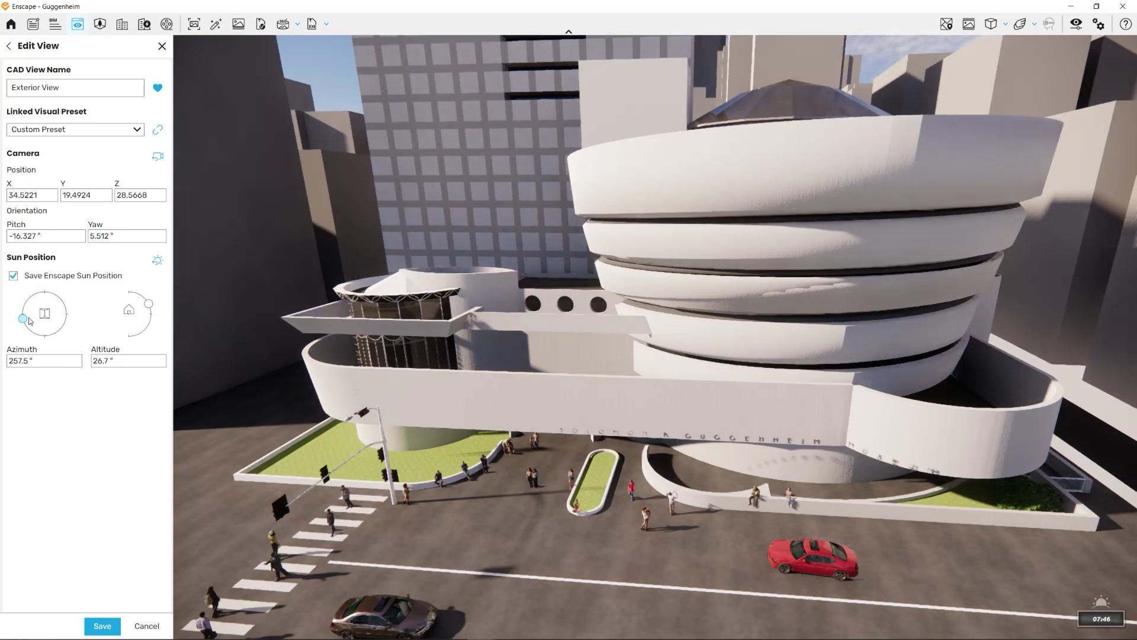
pyautogui.moveTo(148, 304); pyautogui.dragTo(141, 300)
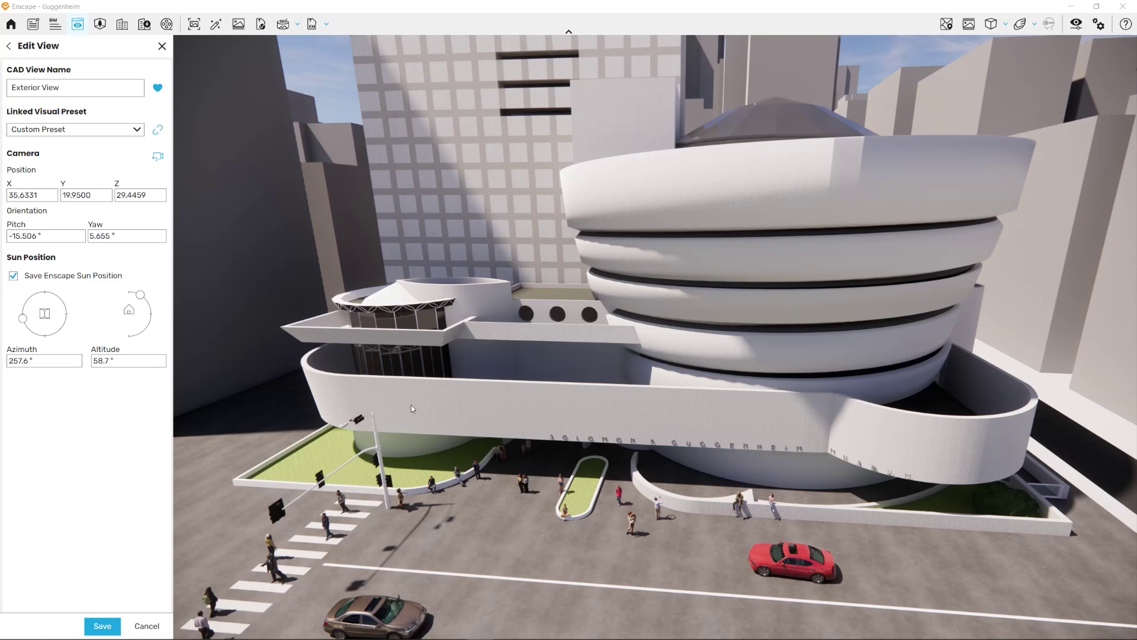
# - Save the edits to Exterior View and return the camera to that saved view
pyautogui.click(102, 626)
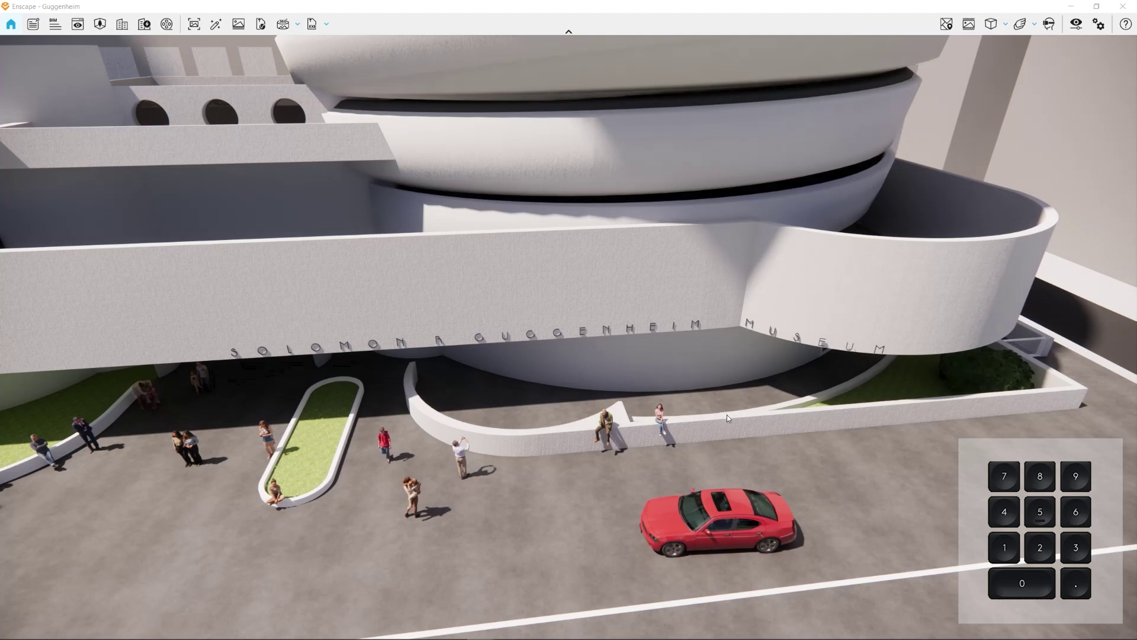
pyautogui.press('0')
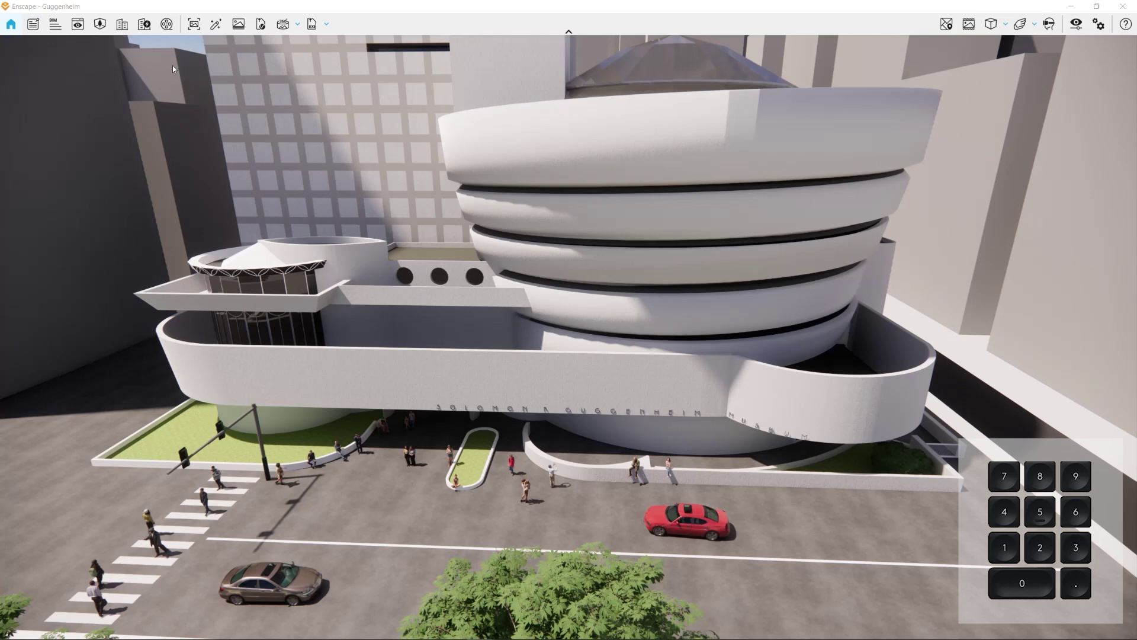
# - Activate Scene 2, recall it, and fly around the museum's street-level entrance and front lawn
pyautogui.click(82, 28)
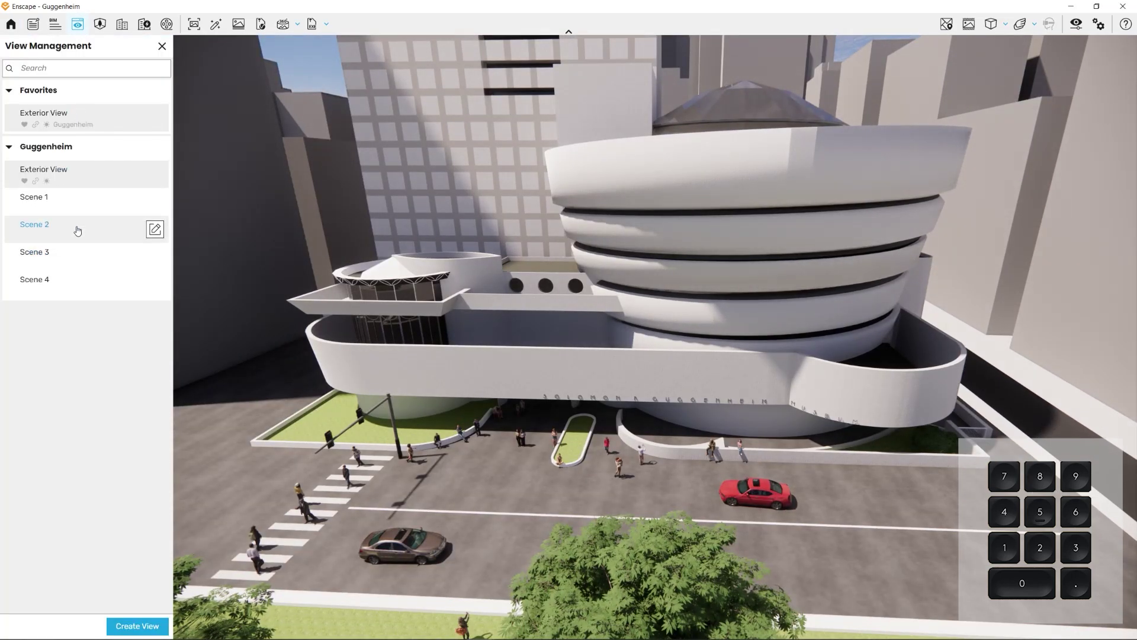
pyautogui.click(35, 225)
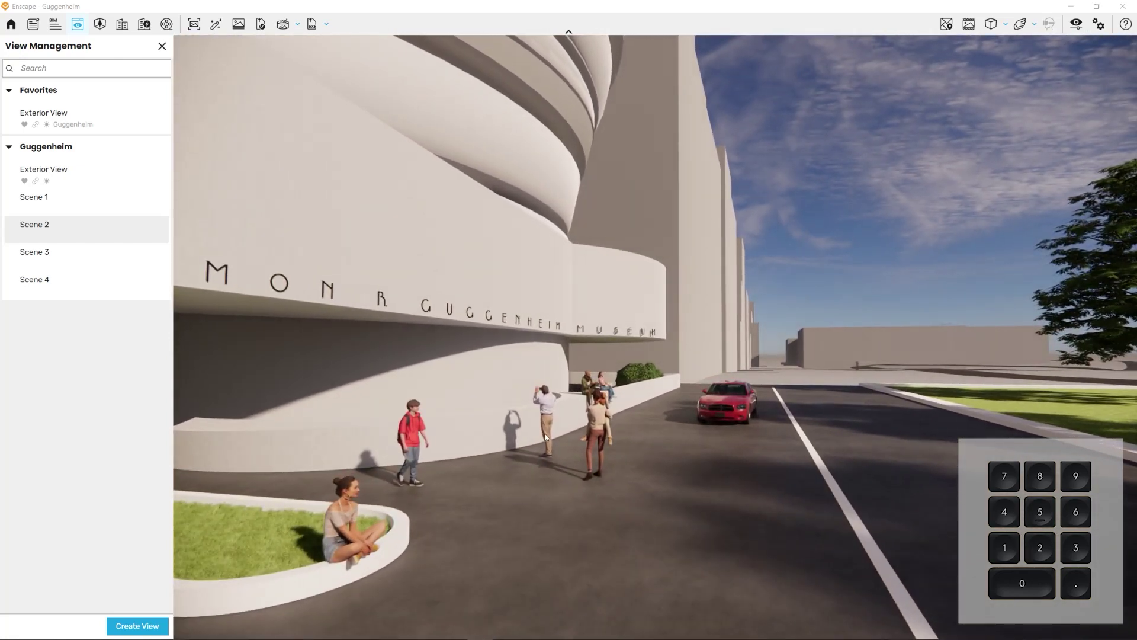
pyautogui.press('0')
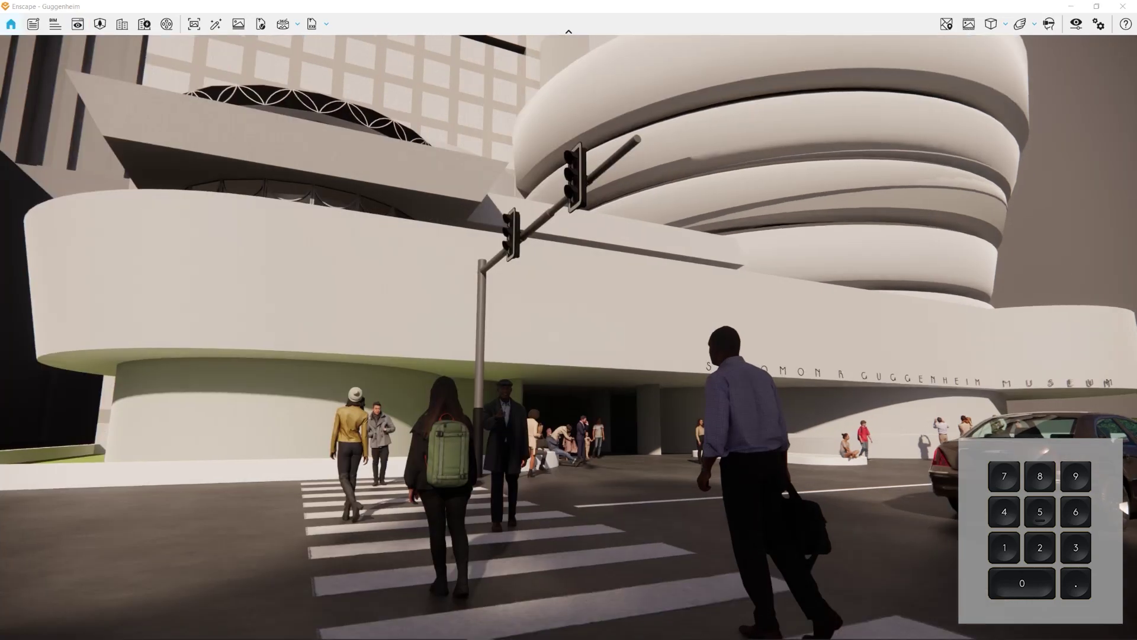
pyautogui.press('w')
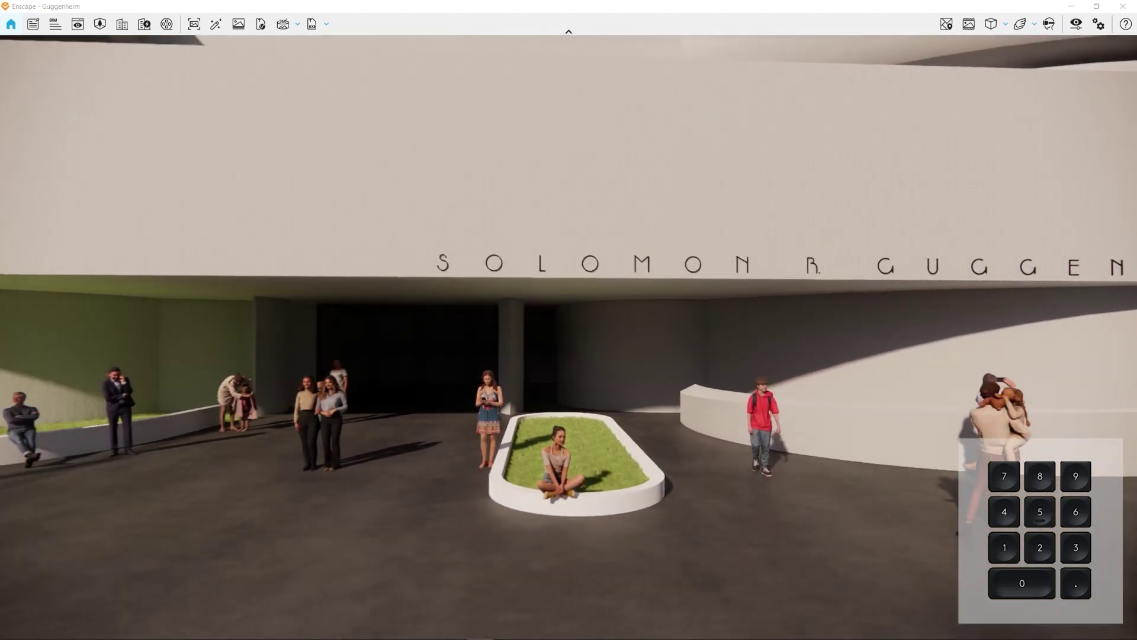
pyautogui.press('s')
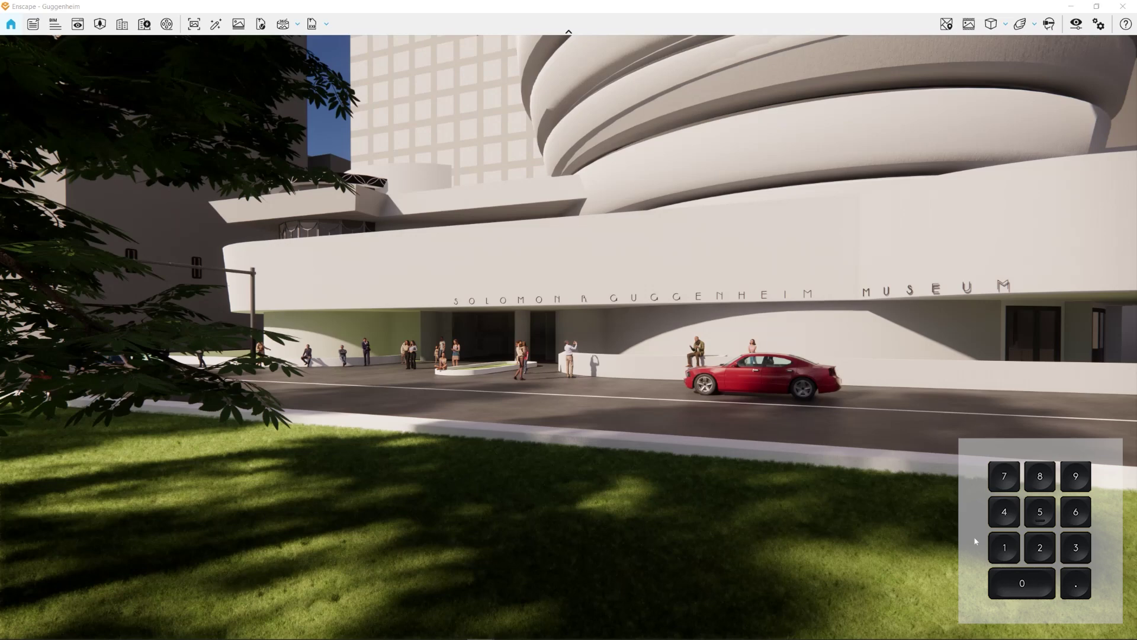
# - Show the model from above and hide all site-context map data, leaving the plan view centred on the museum
pyautogui.press('KP_5')
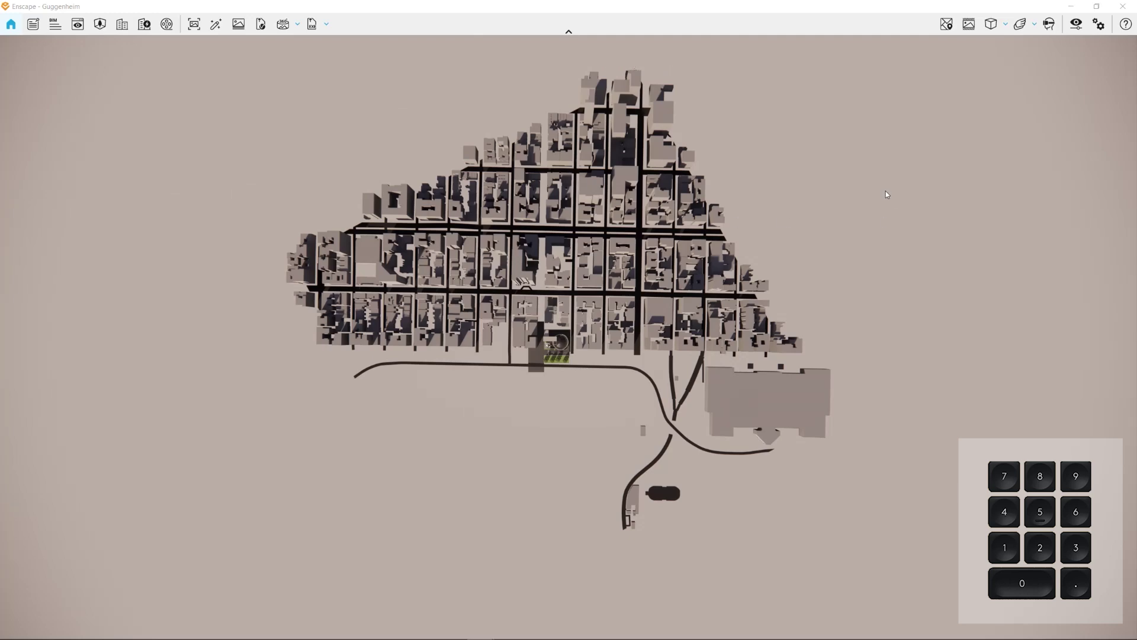
pyautogui.click(122, 24)
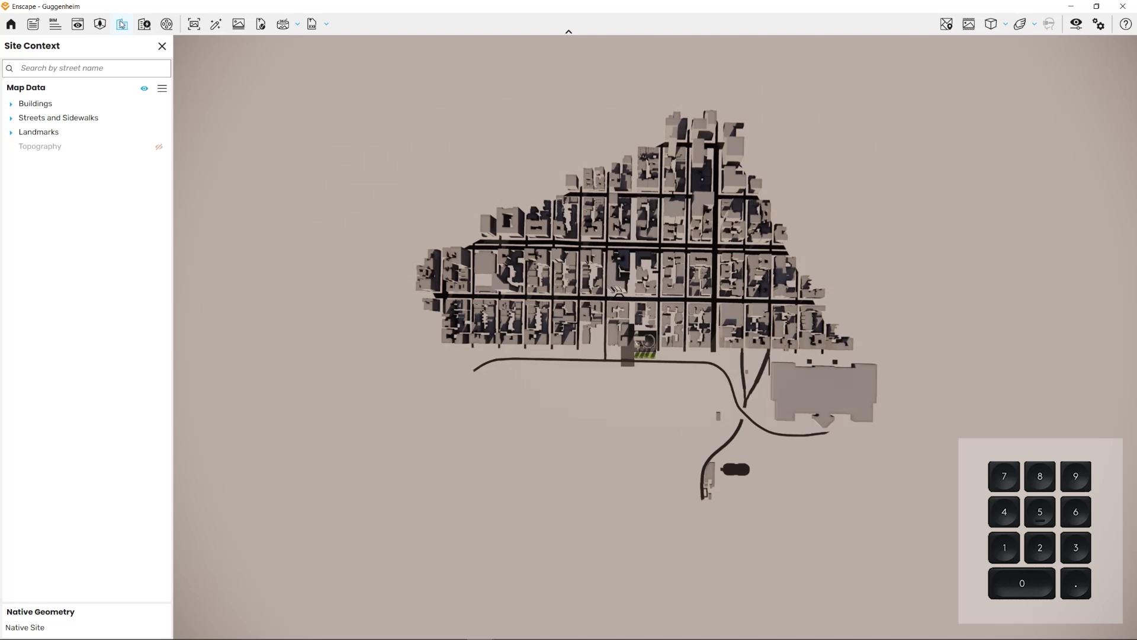
pyautogui.click(144, 90)
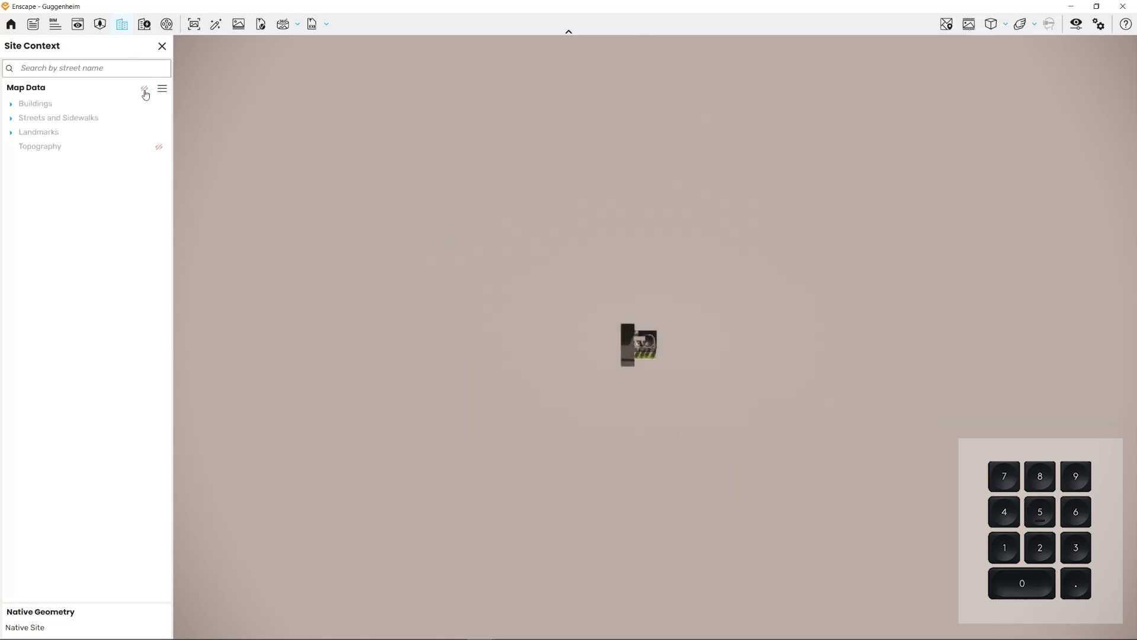
pyautogui.click(162, 46)
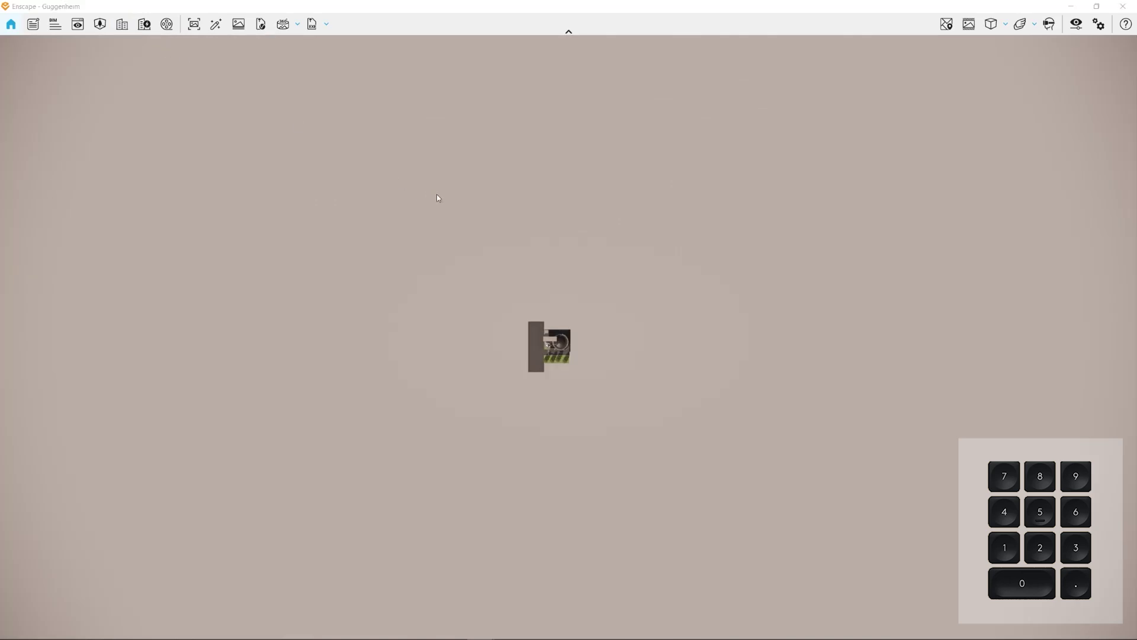
pyautogui.press('5')
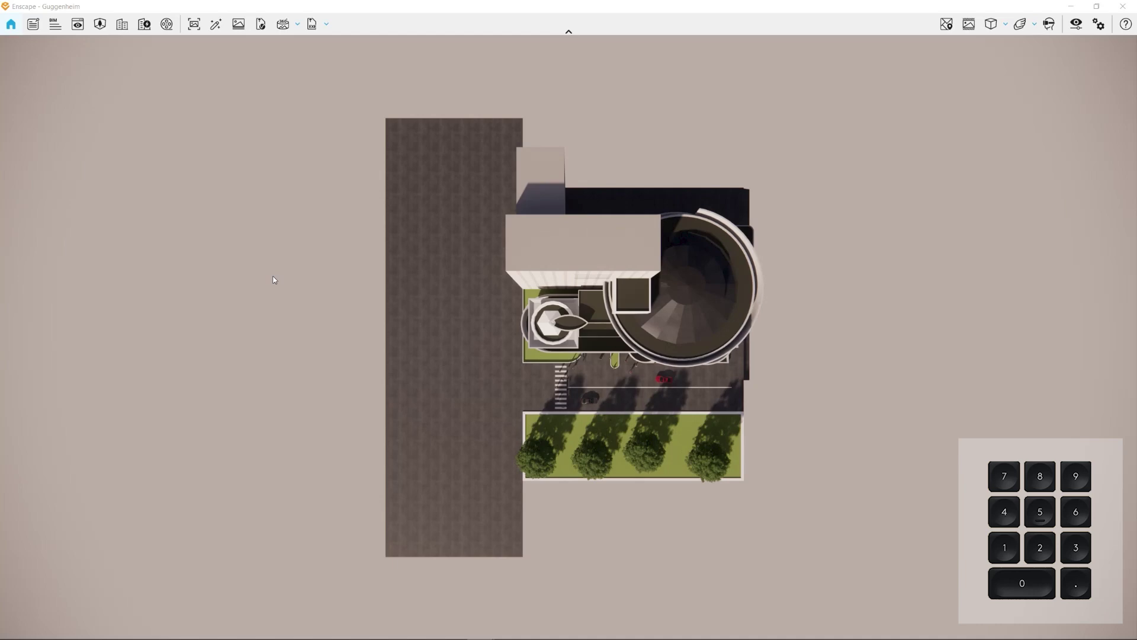
# - View the museum from its front, back, left and right sides in turn
pyautogui.press('KP_2')
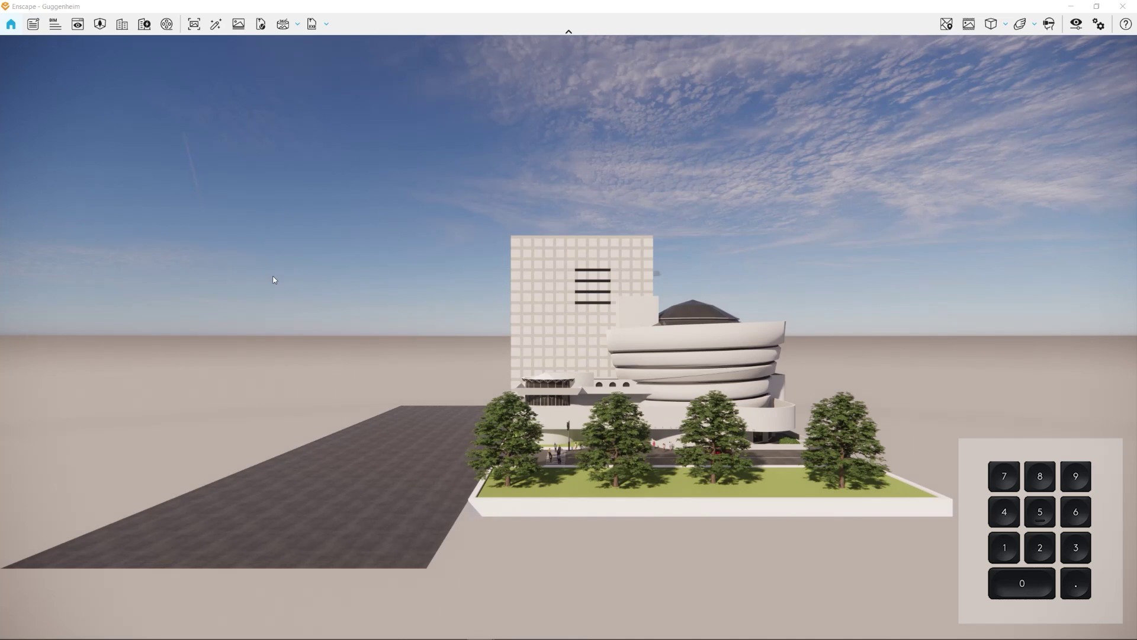
pyautogui.press('KP_8')
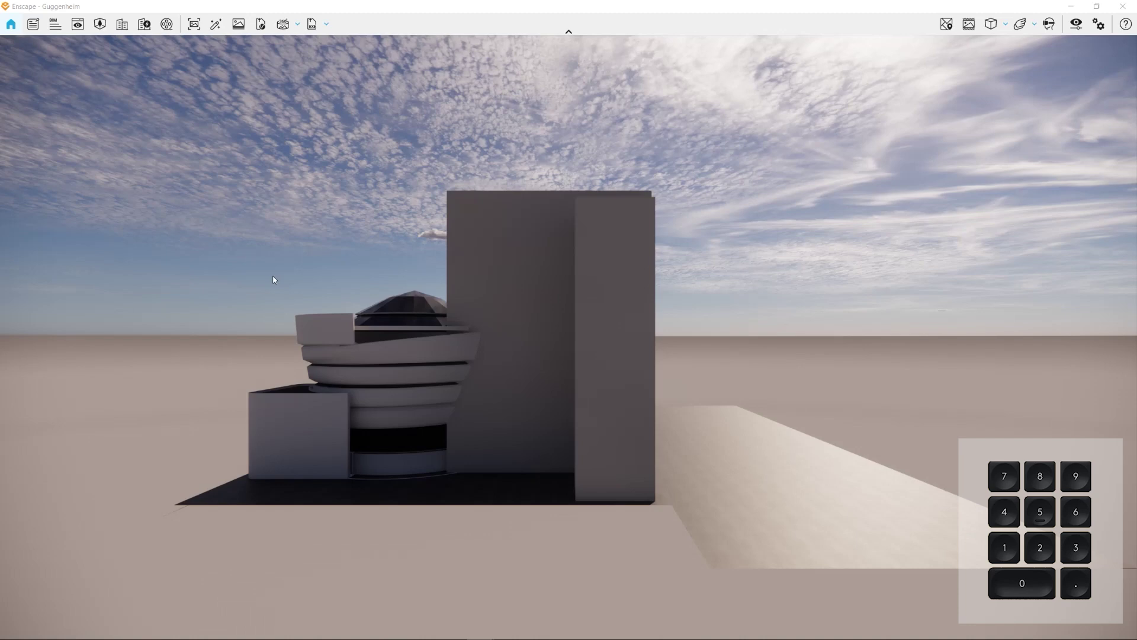
pyautogui.press('KP_4')
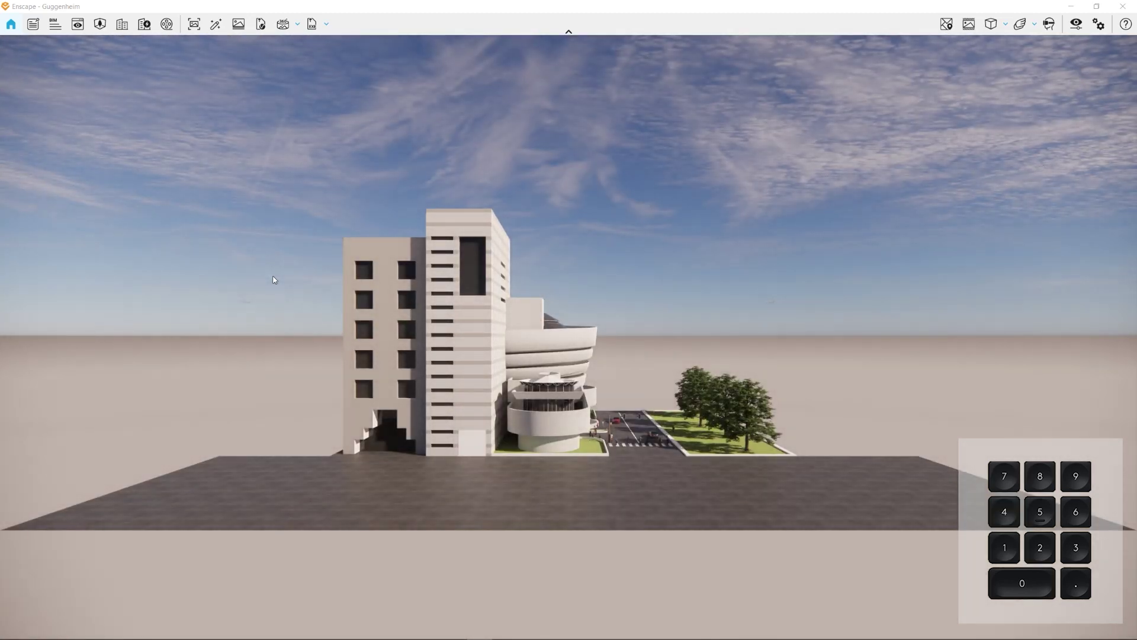
pyautogui.press('KP_6')
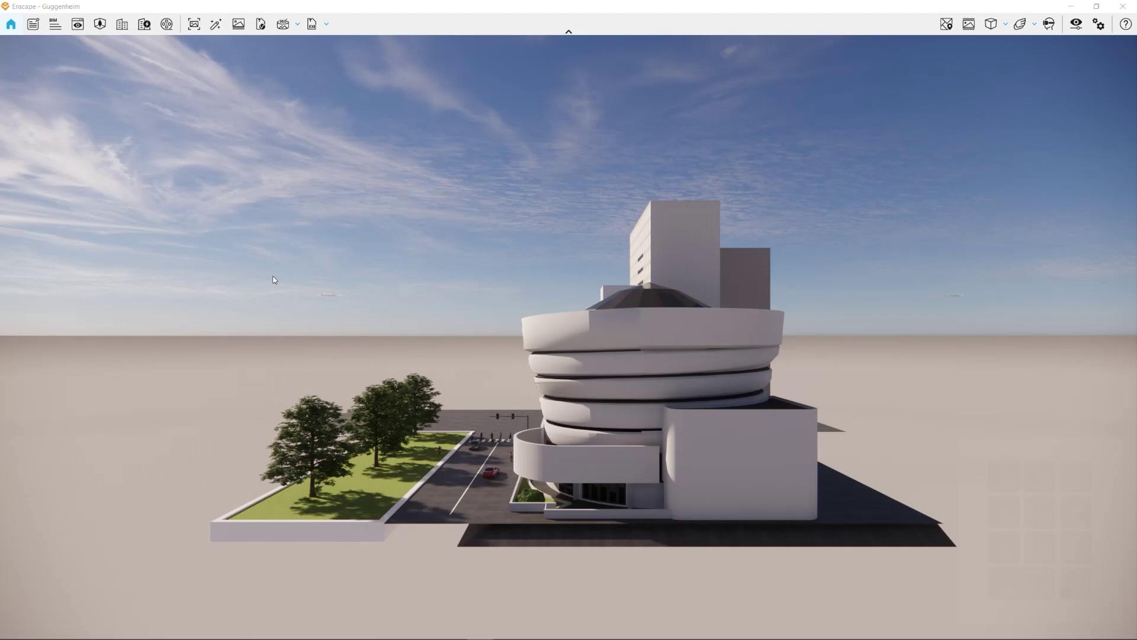
# - Fly closer to the museum's rotunda and the adjoining street from the side view
pyautogui.press('w')
pyautogui.moveTo(681, 559); pyautogui.dragTo(573, 633)
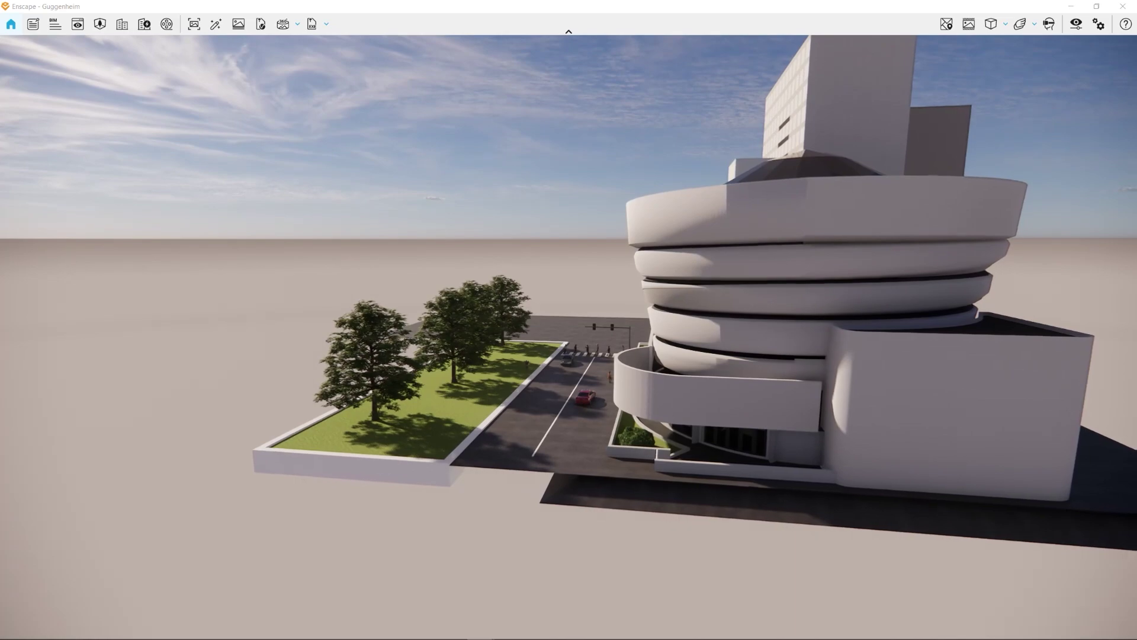
pyautogui.press('w')
pyautogui.press('w')
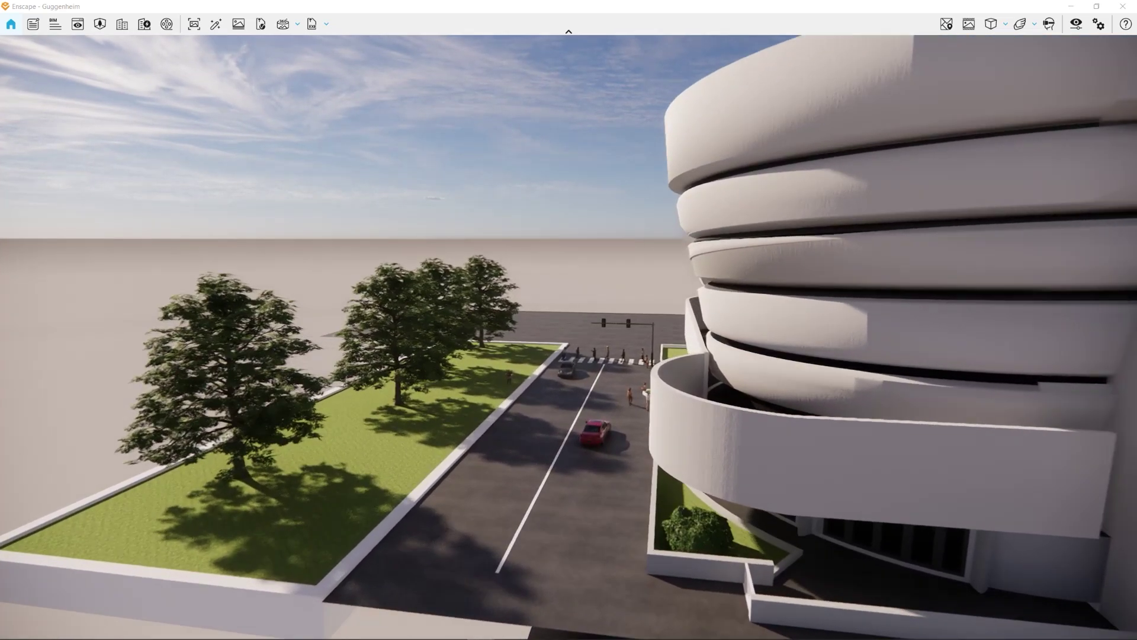
pyautogui.press('w')
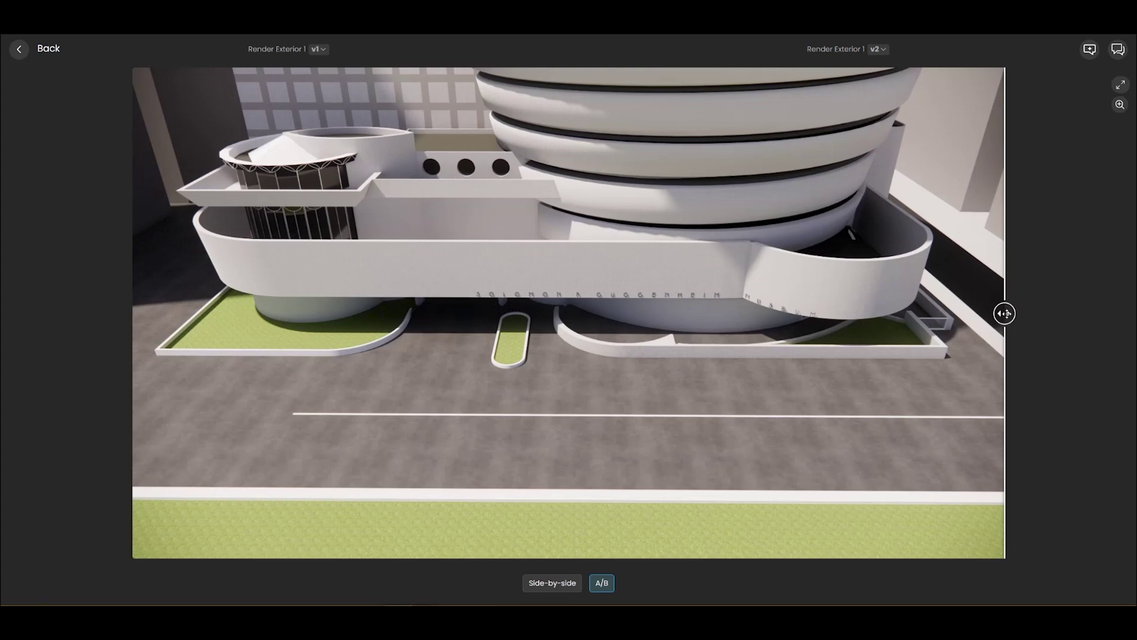
# - Compare versions v1 and v2 of Render Exterior 1, 2 and 3 in A/B mode, and choose side-by-side comparison
pyautogui.moveTo(1005, 314); pyautogui.dragTo(133, 317)
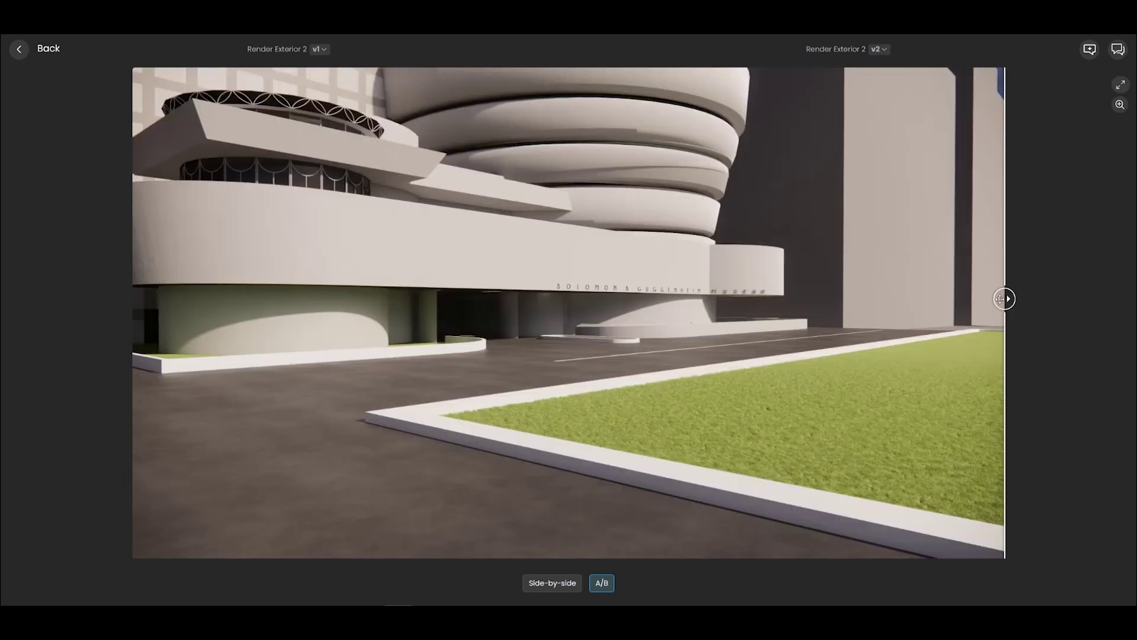
pyautogui.moveTo(1005, 297); pyautogui.dragTo(78, 357)
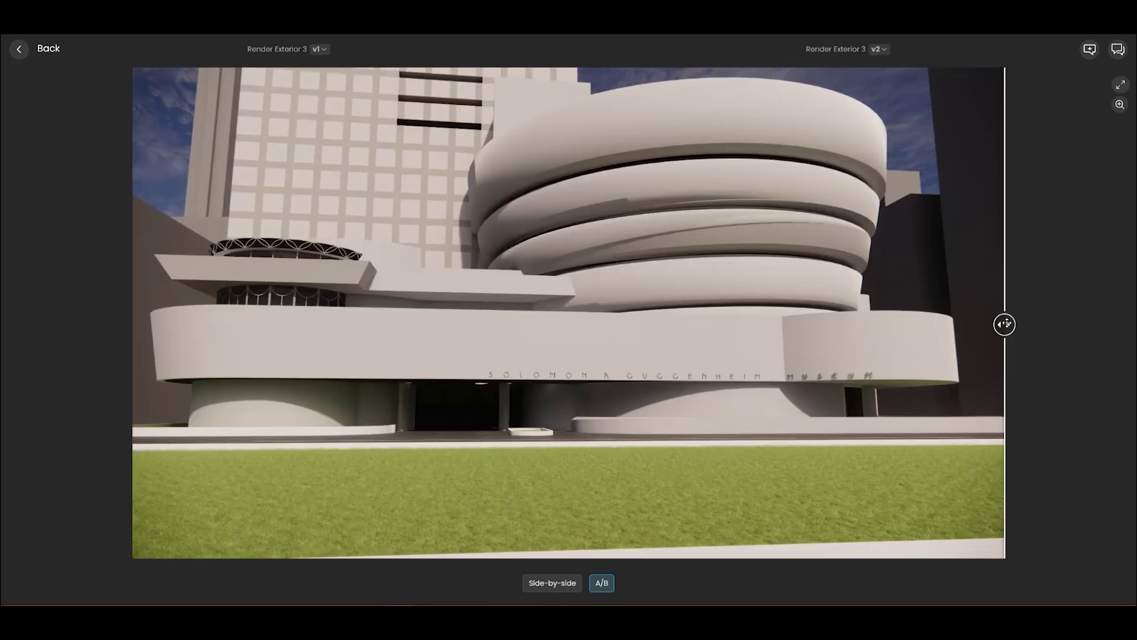
pyautogui.moveTo(1005, 324); pyautogui.dragTo(84, 348)
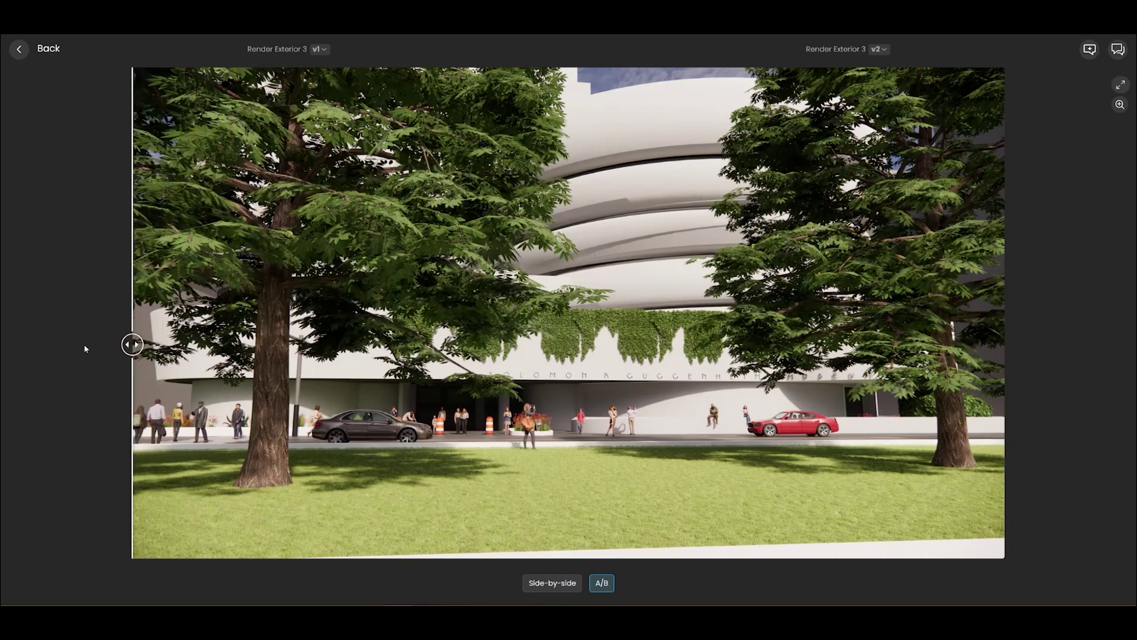
pyautogui.click(551, 585)
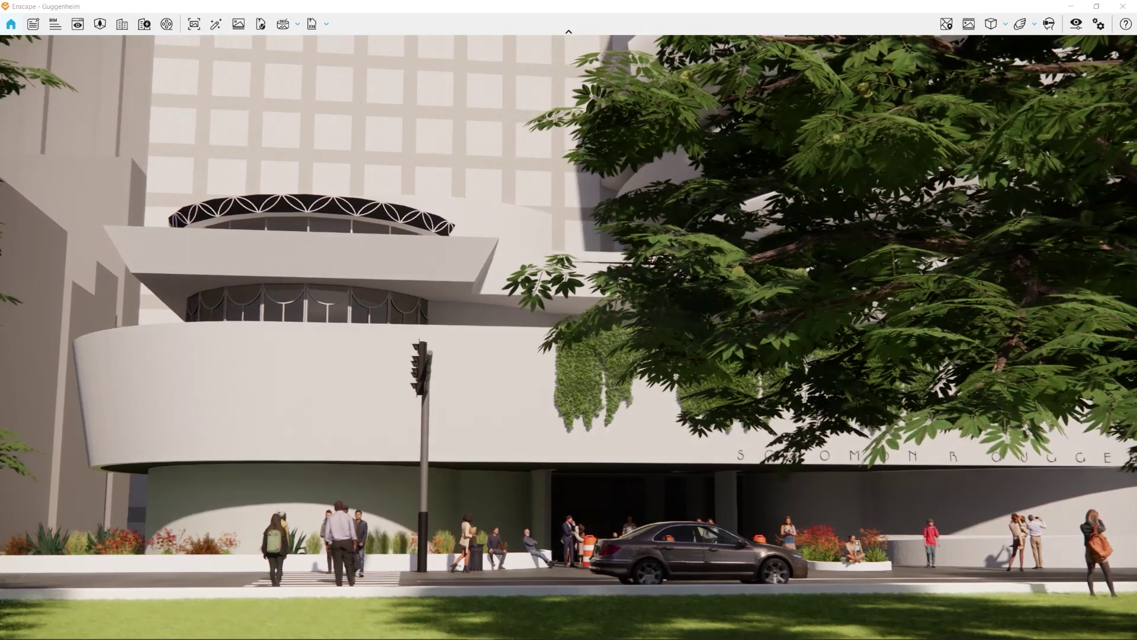
# - In Enscape, show the favorite views 1. Eye Level, 2. Aerial, 3. Form and 4. Traffic in turn, looking around within Form
pyautogui.click(78, 24)
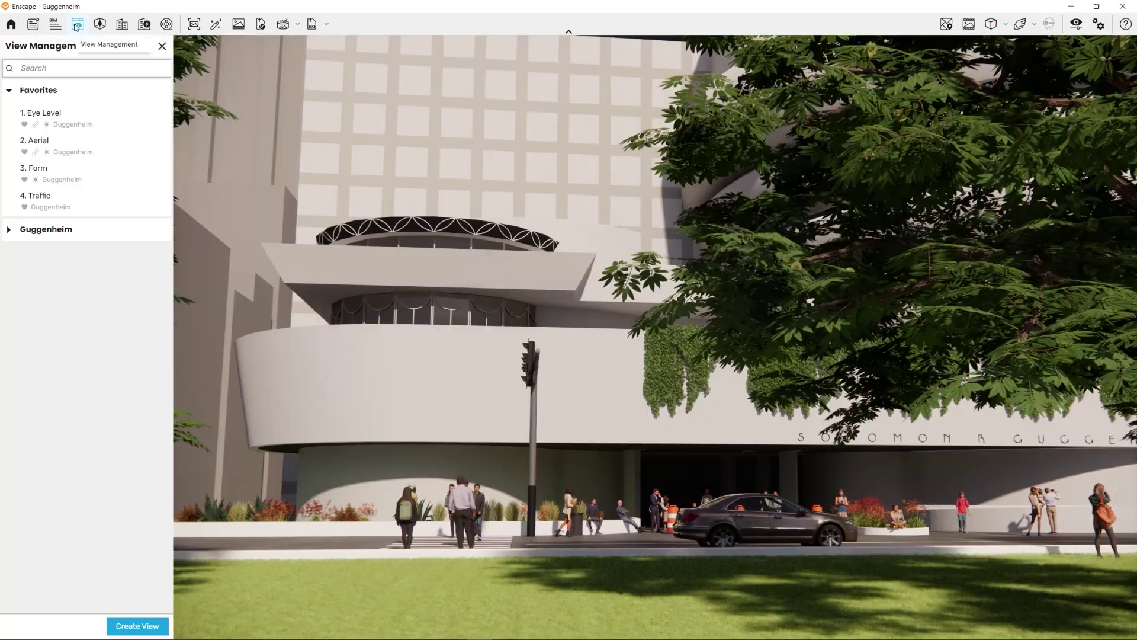
pyautogui.click(98, 120)
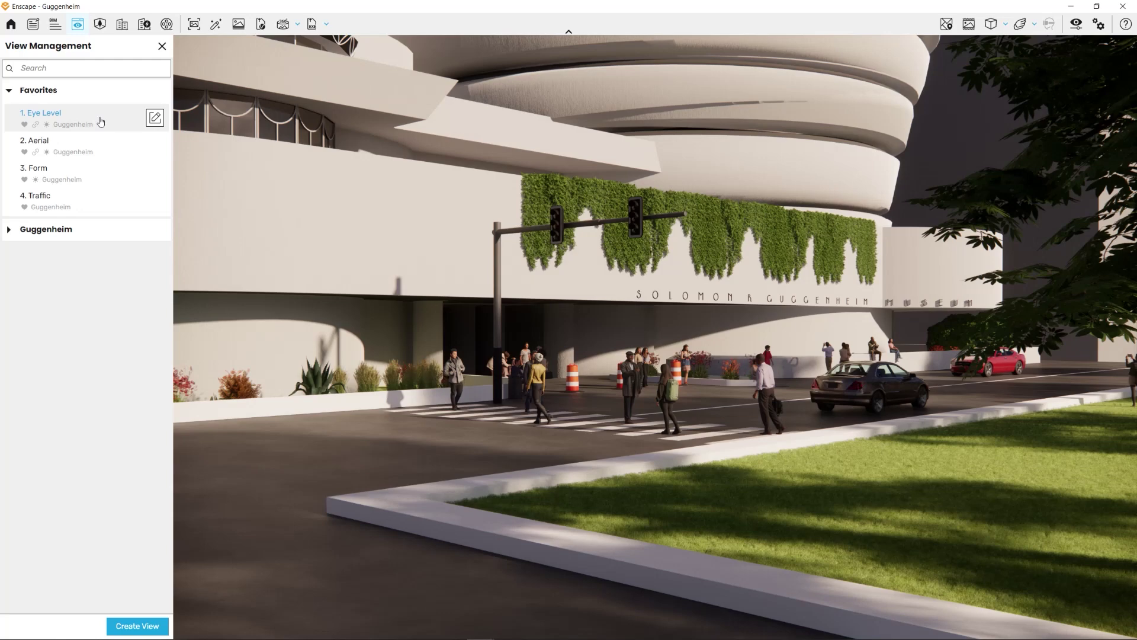
pyautogui.click(114, 154)
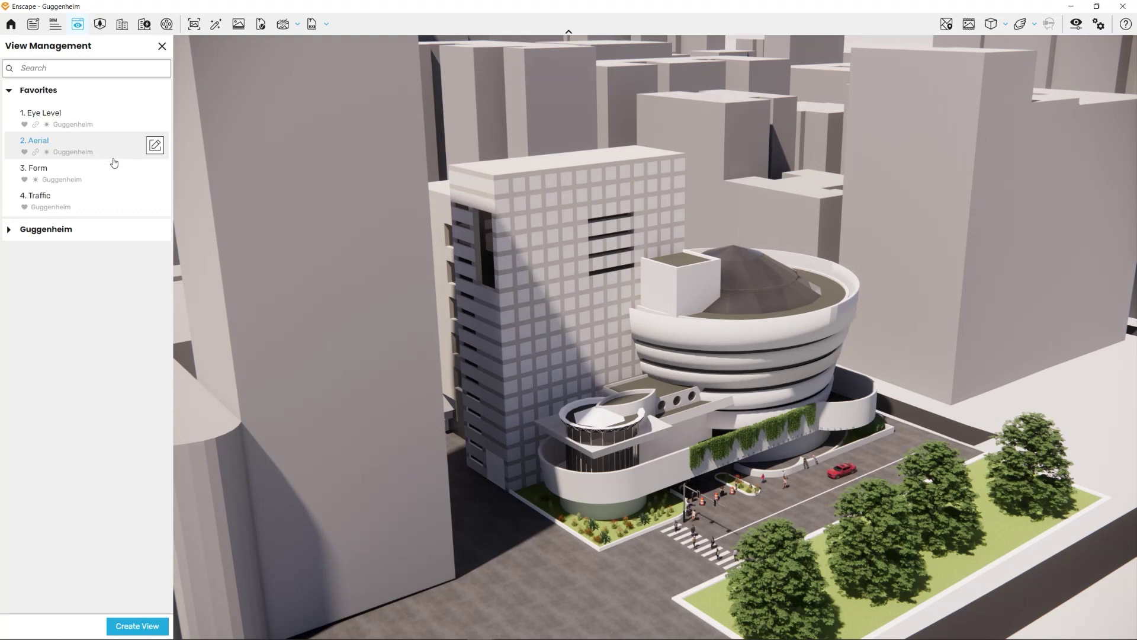
pyautogui.click(117, 177)
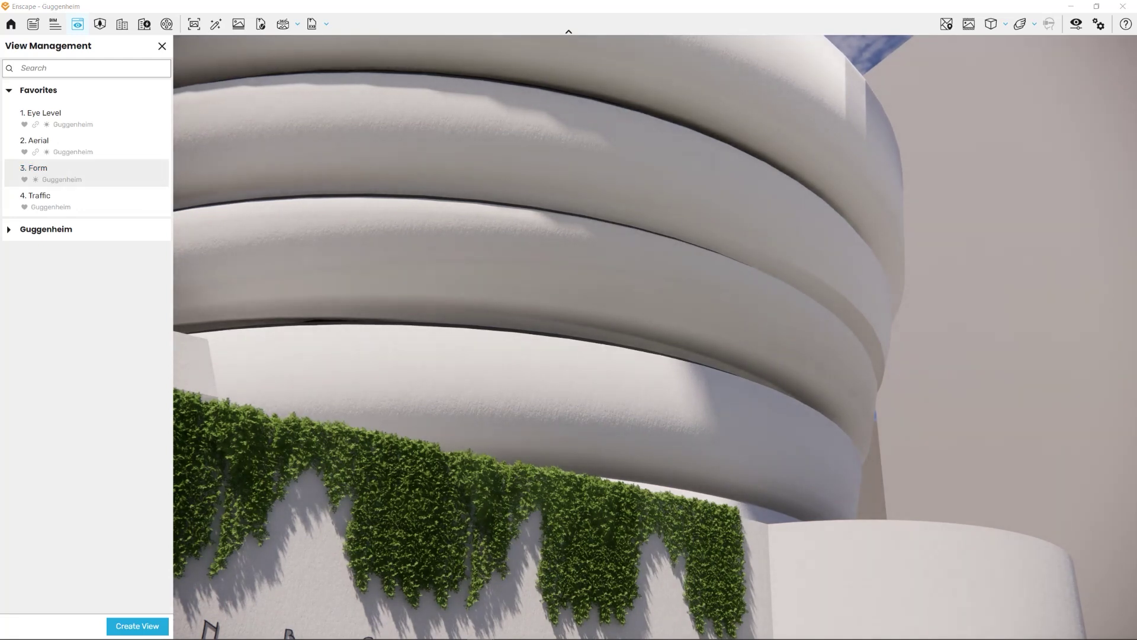
pyautogui.moveTo(655, 336); pyautogui.dragTo(207, 336)
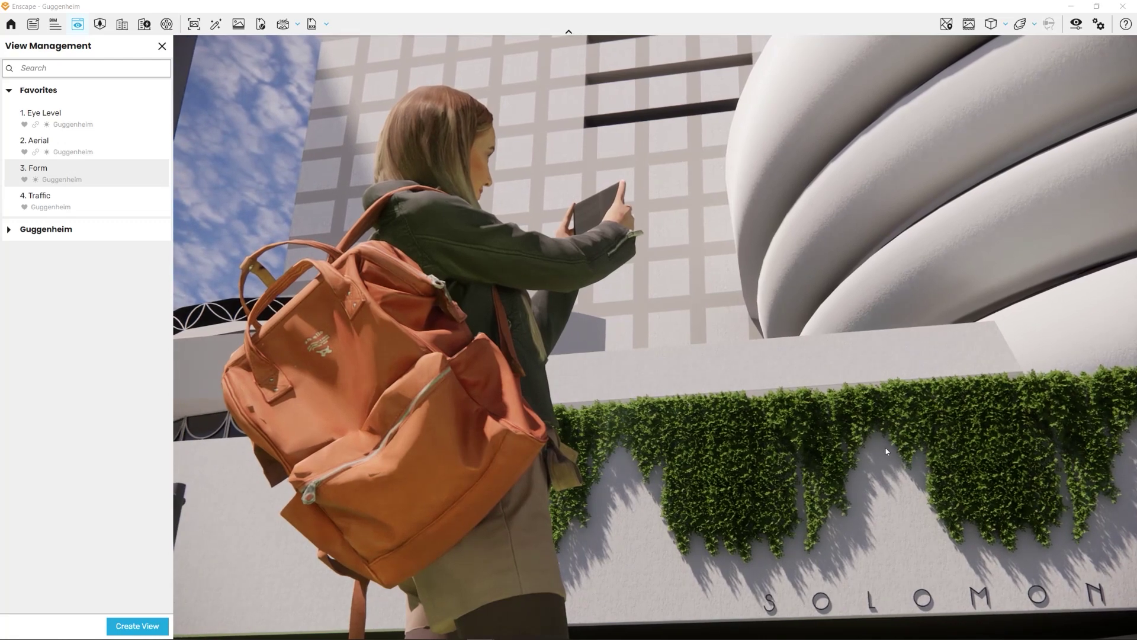
pyautogui.click(98, 204)
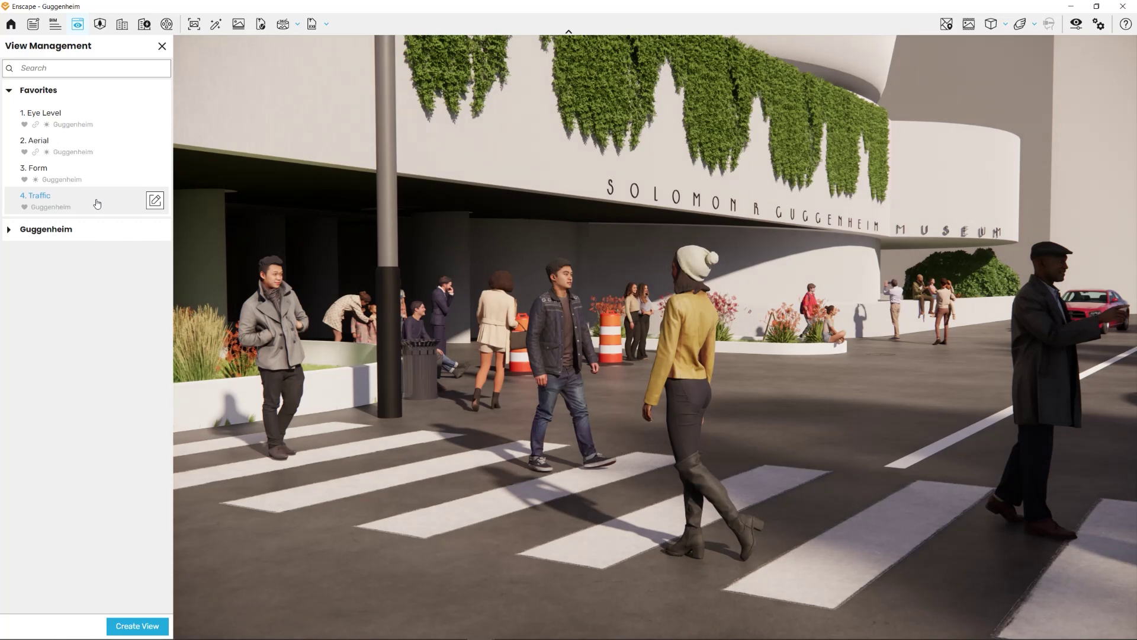
# - Close the view list and take a screenshot rendering of the museum lettering with the man photographing it
pyautogui.click(77, 24)
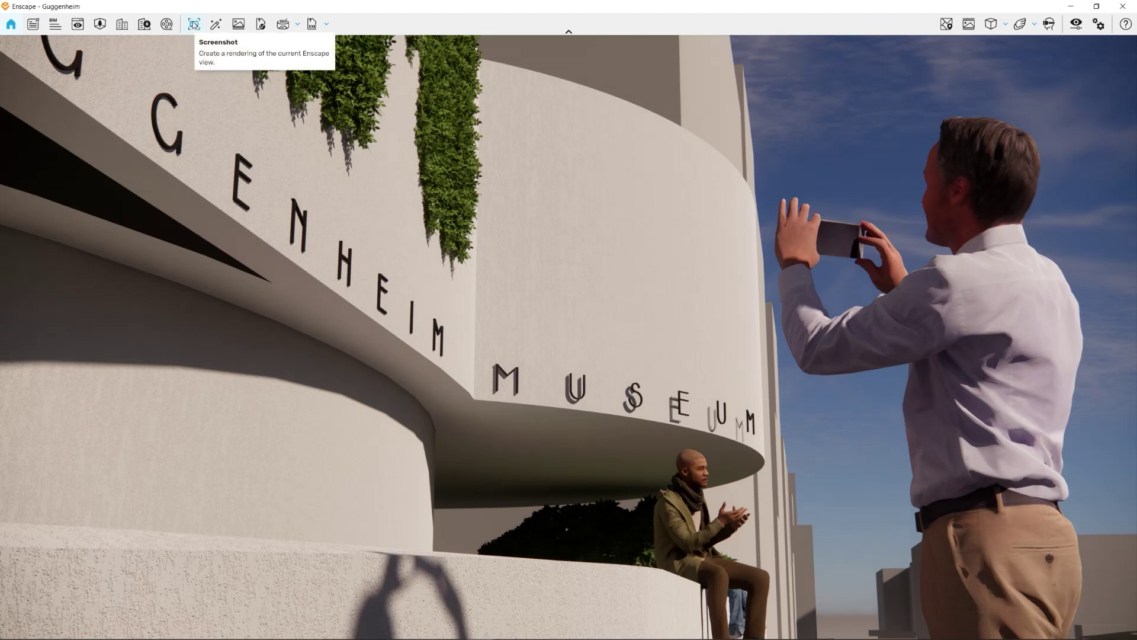
pyautogui.click(193, 23)
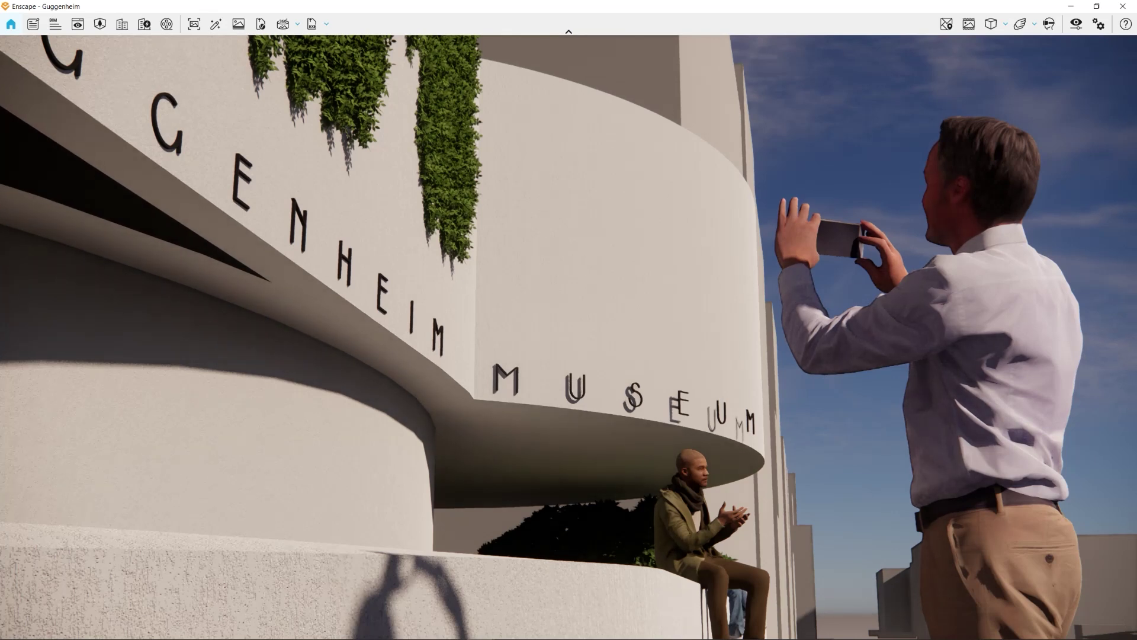